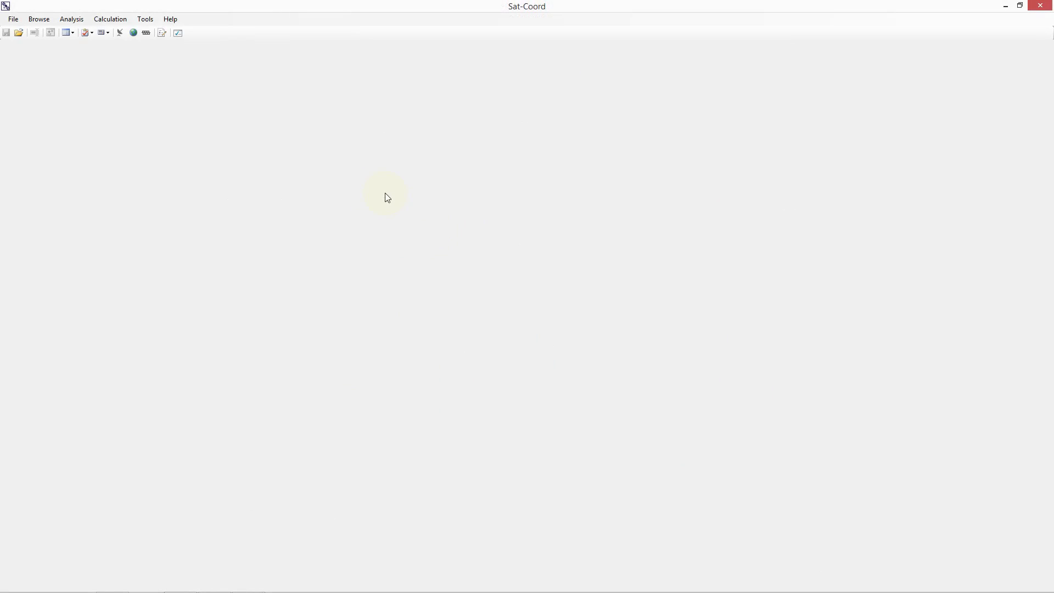
Step: Open the Beam Plotter and create a new beam dataset
click(146, 19)
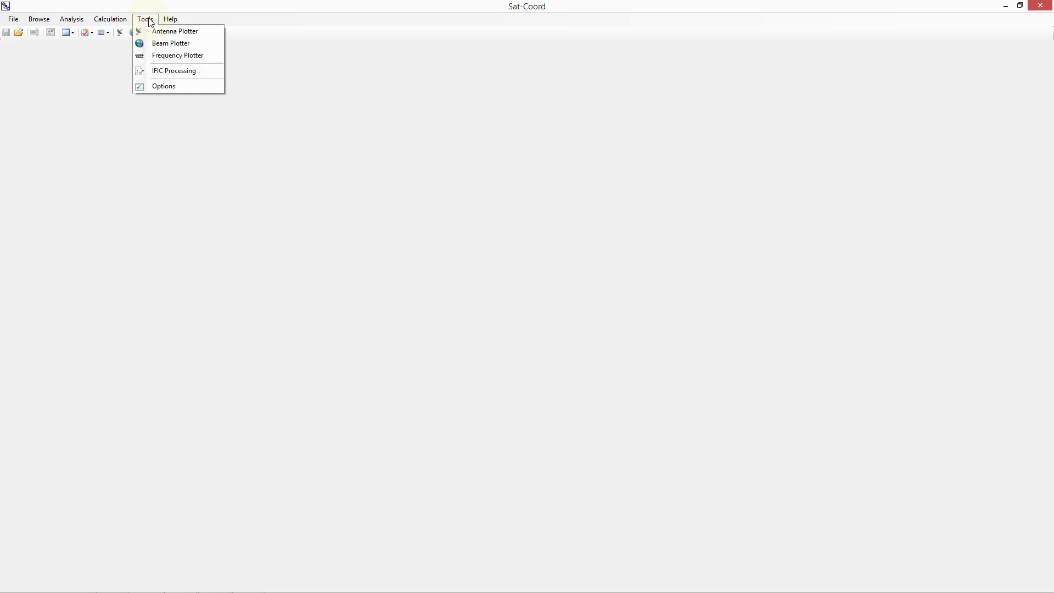
click(153, 44)
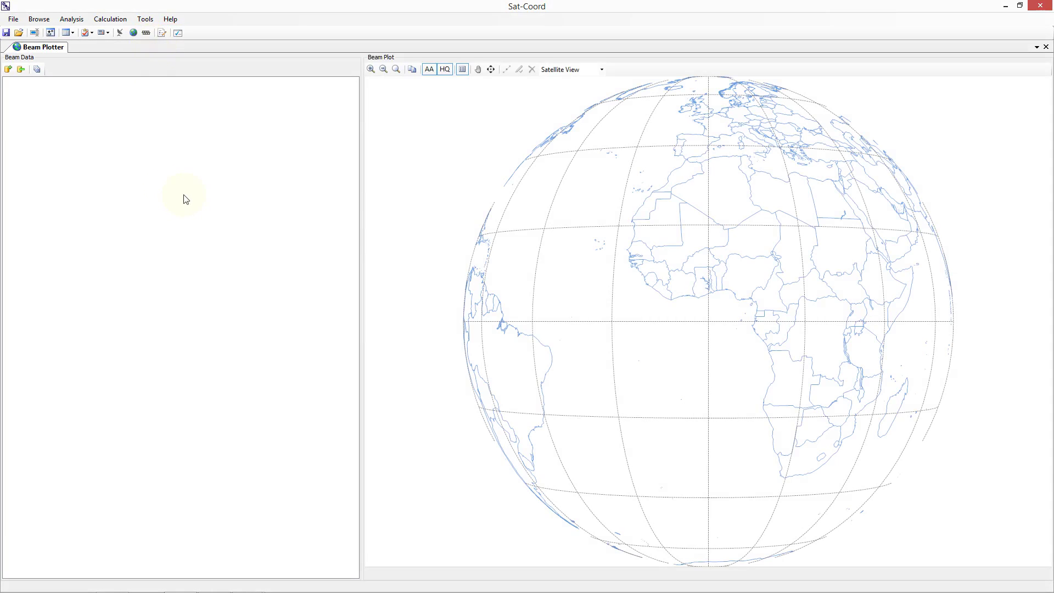
click(7, 70)
click(92, 142)
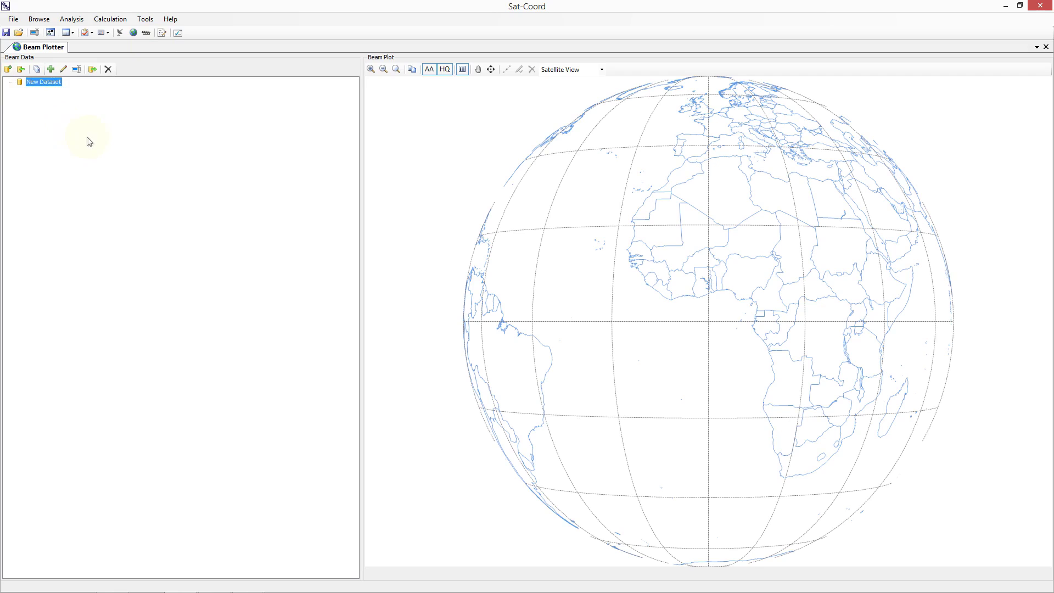
Step: Add a network to the new dataset with administration G, network name TEST-SAT and orbital location 60
click(51, 69)
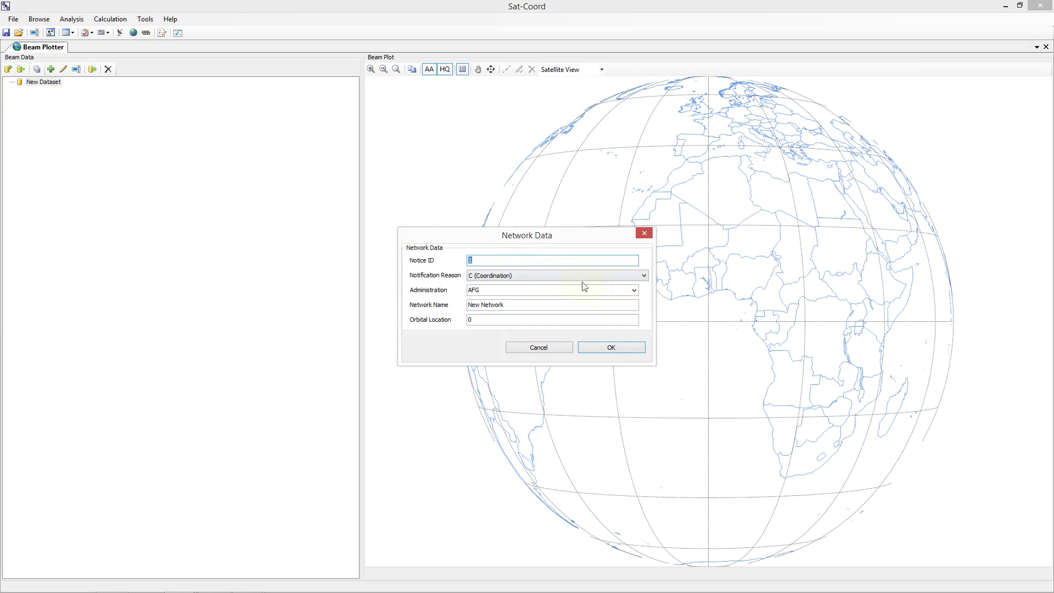
click(634, 291)
drag(634, 315, 631, 367)
click(514, 386)
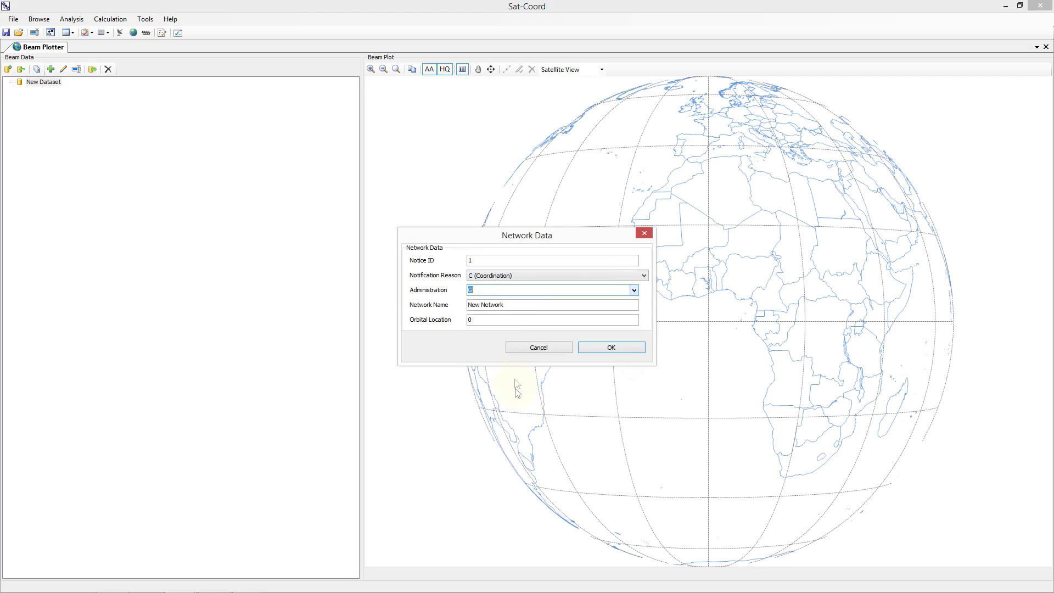
key(Tab)
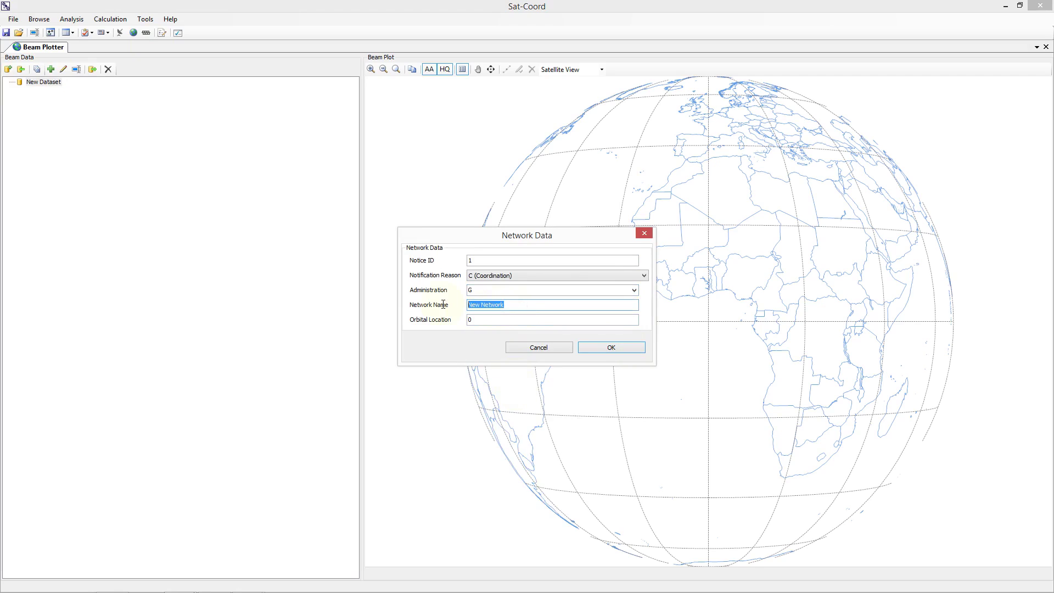
text(TEST-SAT)
key(Tab)
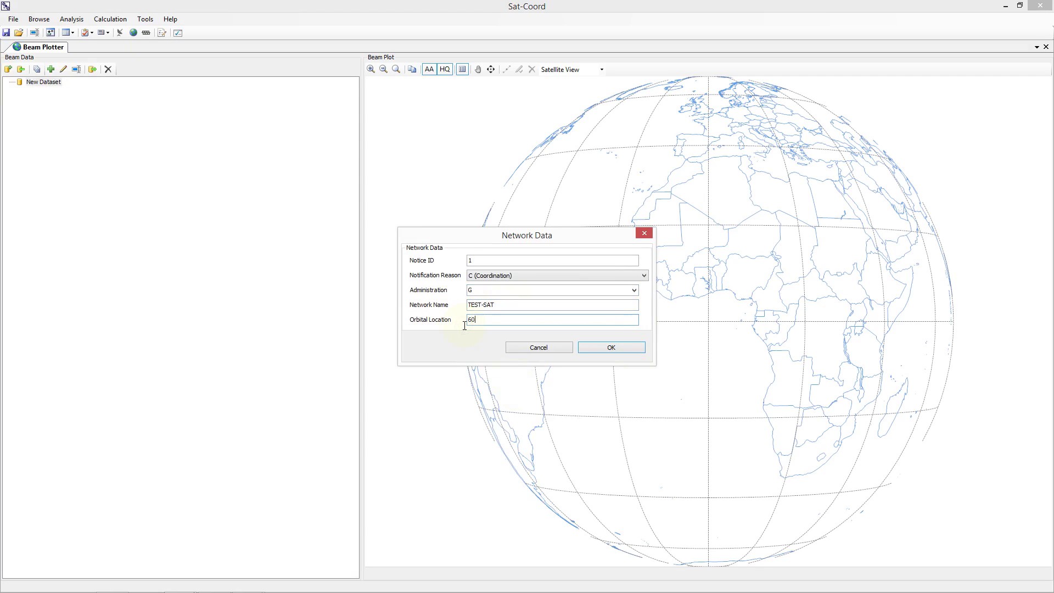
text(60)
click(608, 347)
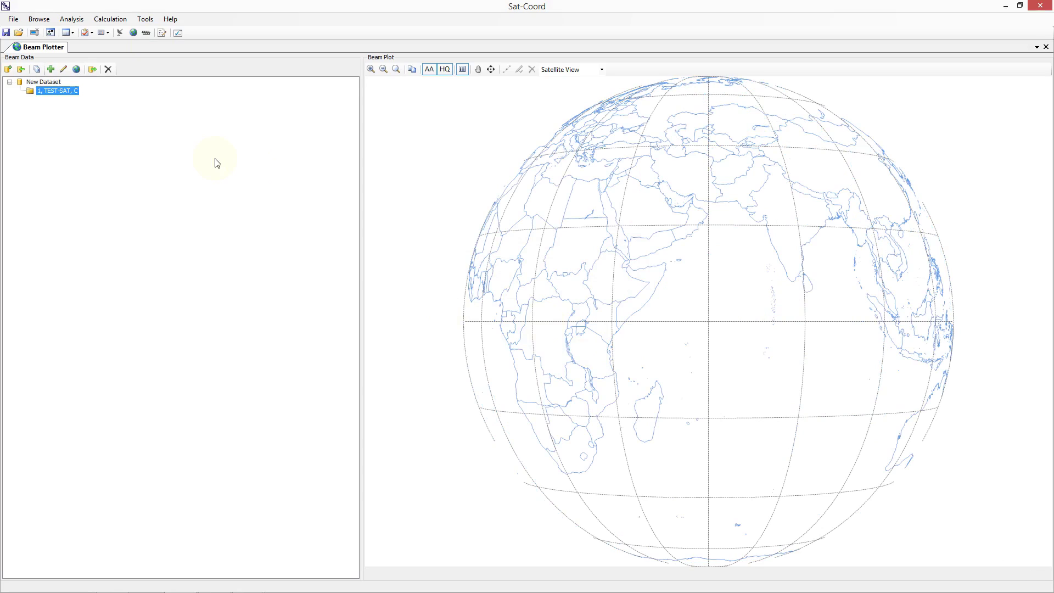
Step: Add a downlink beam named TEST to the TEST-SAT network
click(51, 70)
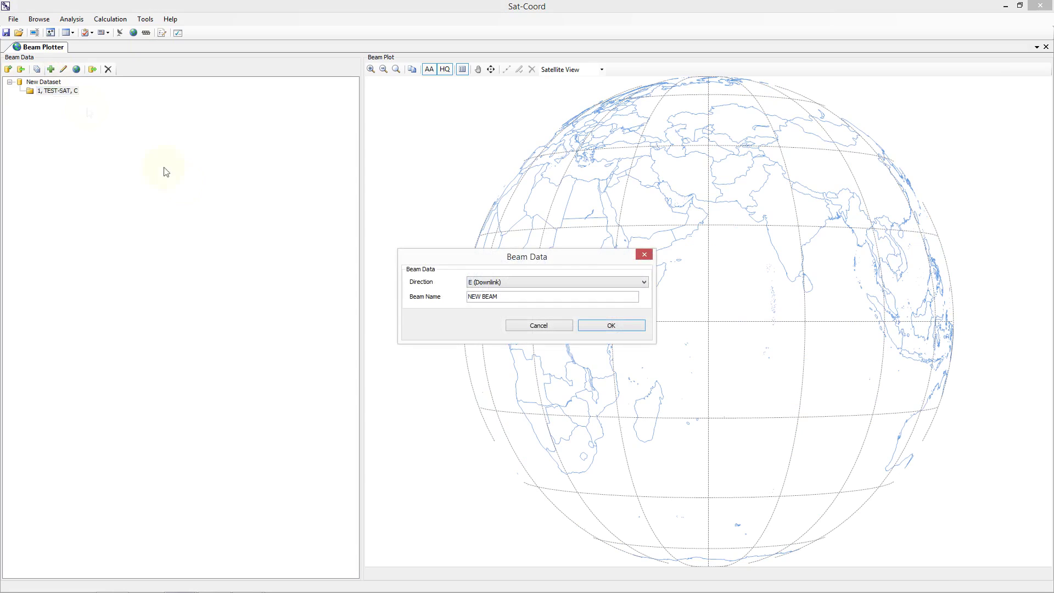
drag(503, 297, 459, 306)
text(TEST)
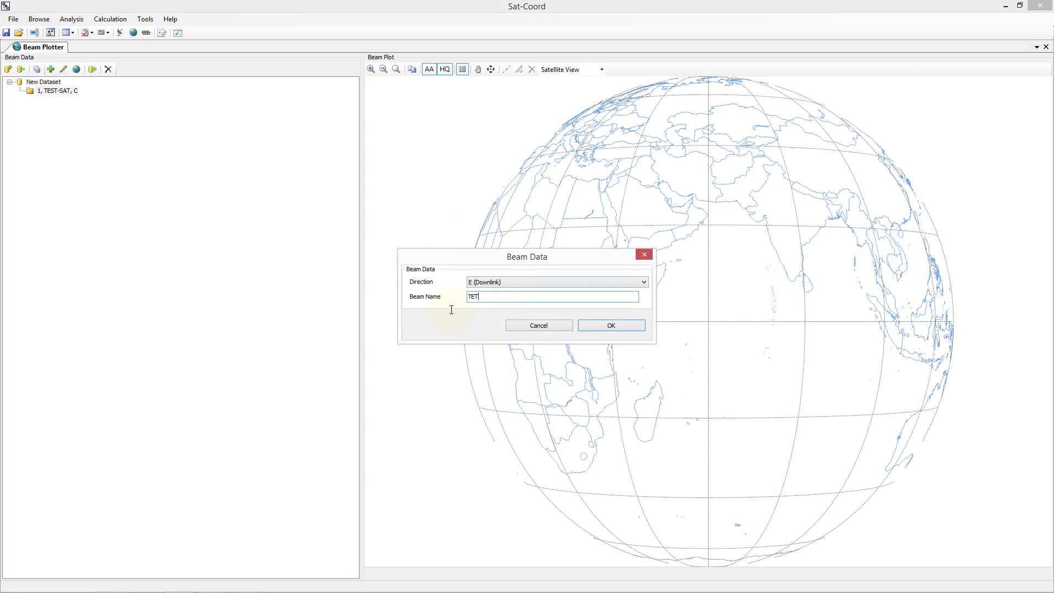
click(611, 326)
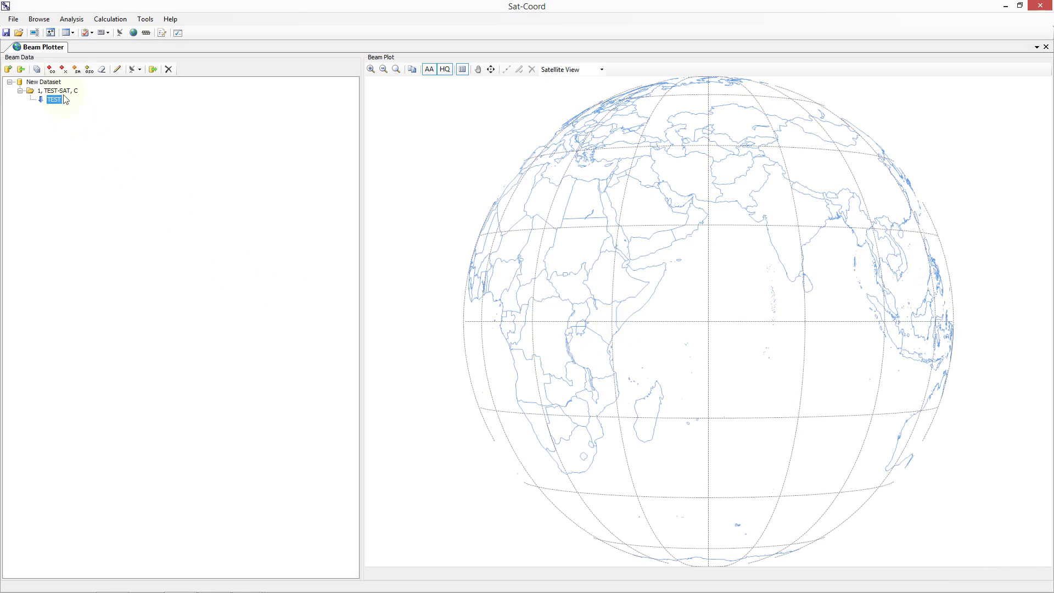
Step: Add co-polar gain contours to the TEST beam and set their data type to Custom Data
click(52, 69)
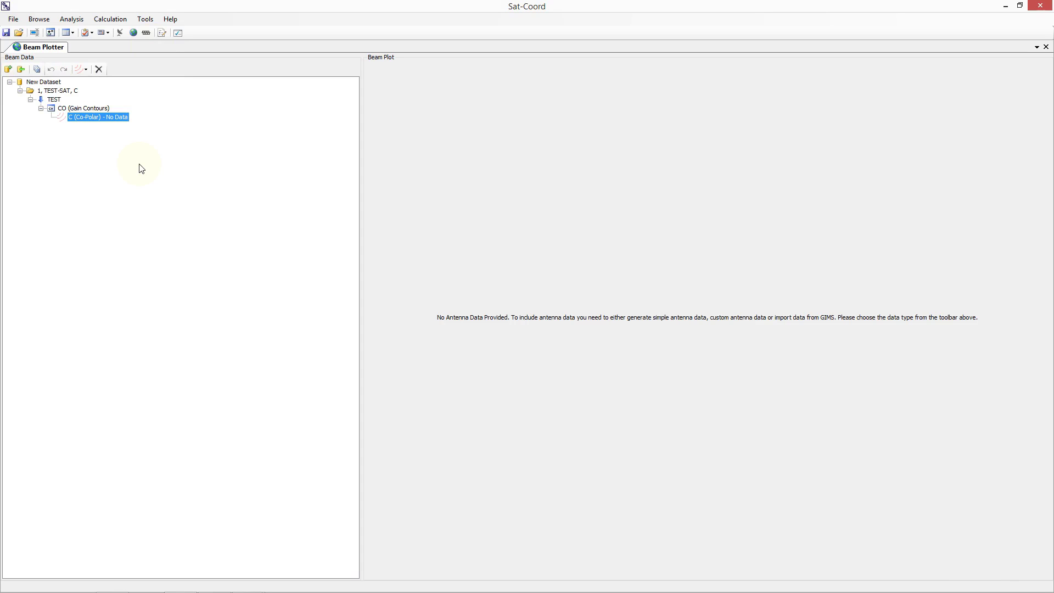
click(85, 71)
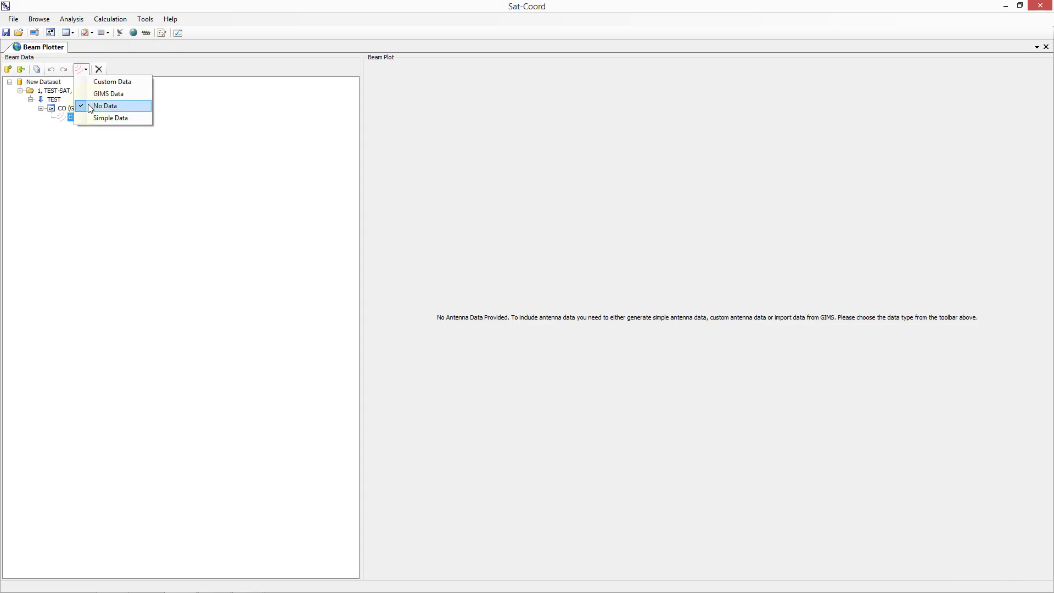
click(92, 118)
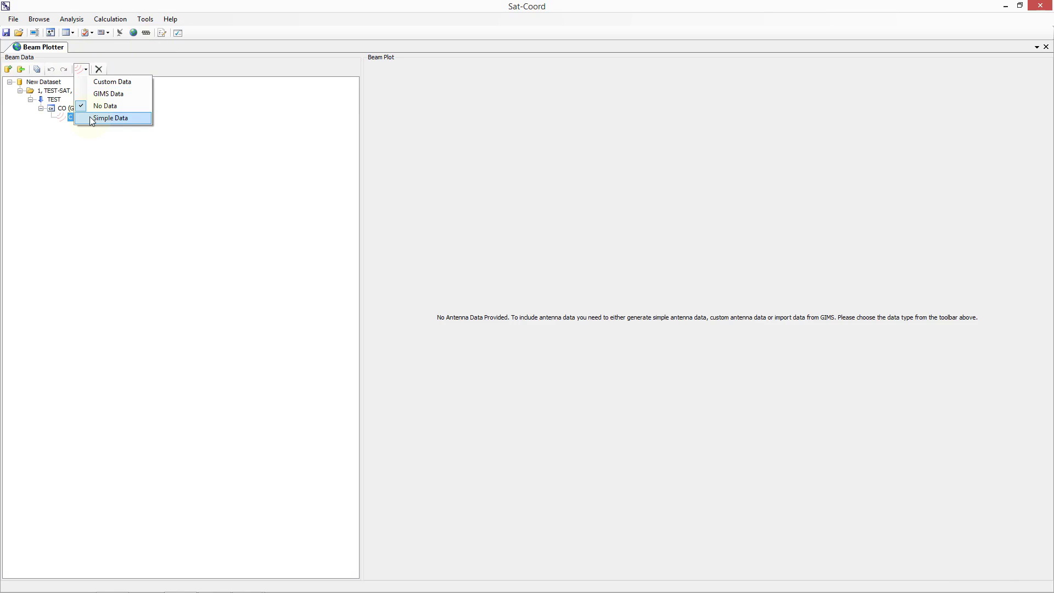
click(110, 82)
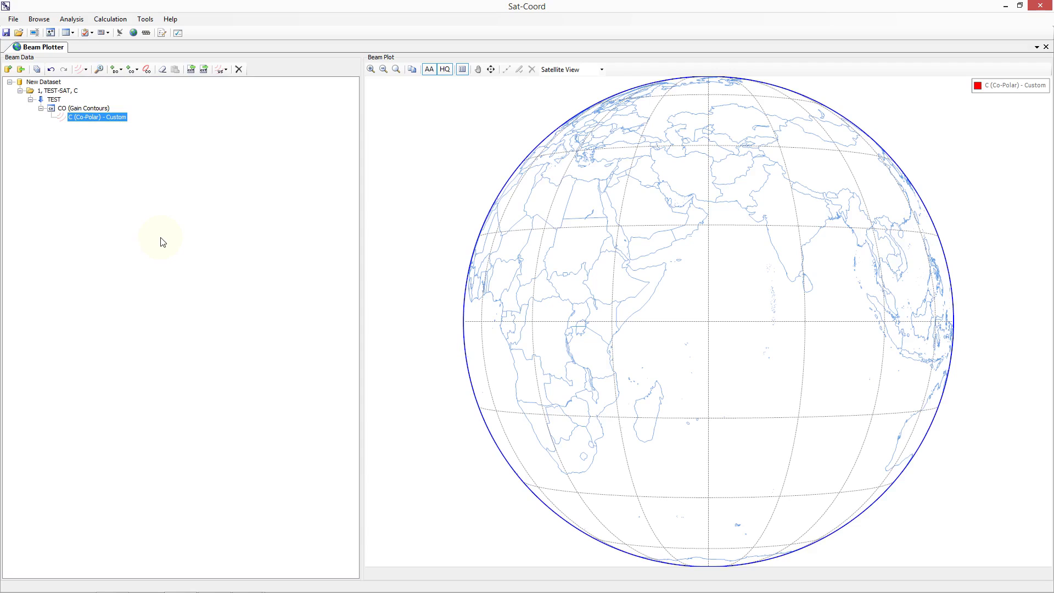
Step: Capture a boresight on the map and reposition it over Iran at about 54.7°E, 32.1°N
click(116, 71)
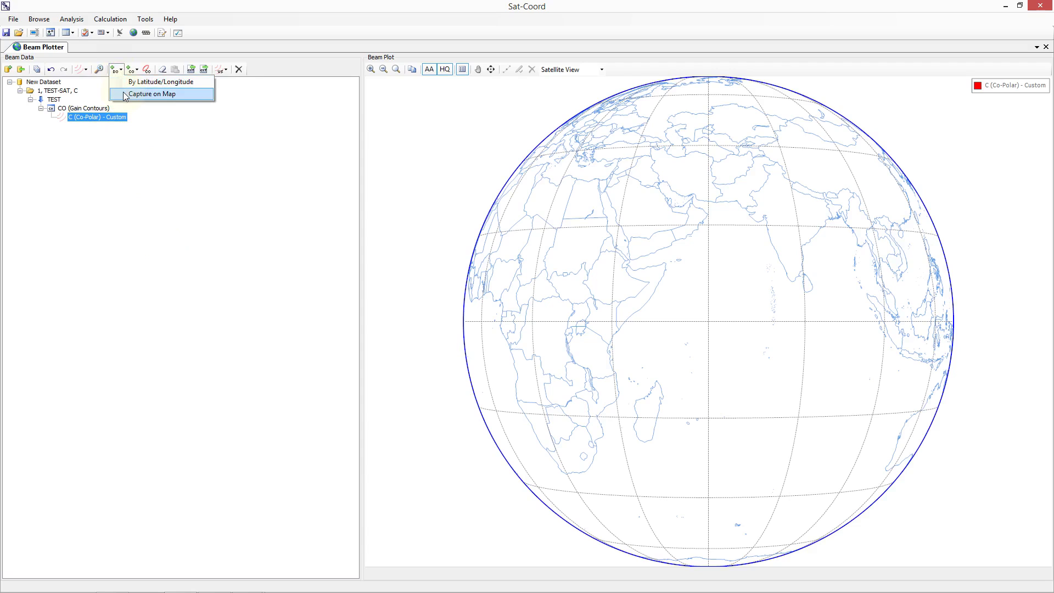
click(125, 96)
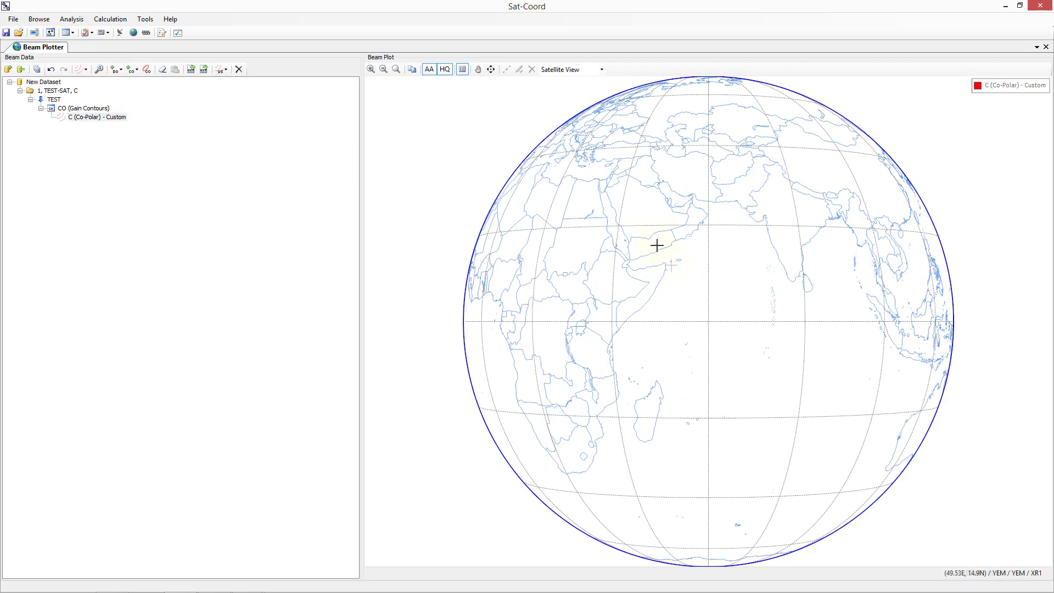
click(641, 211)
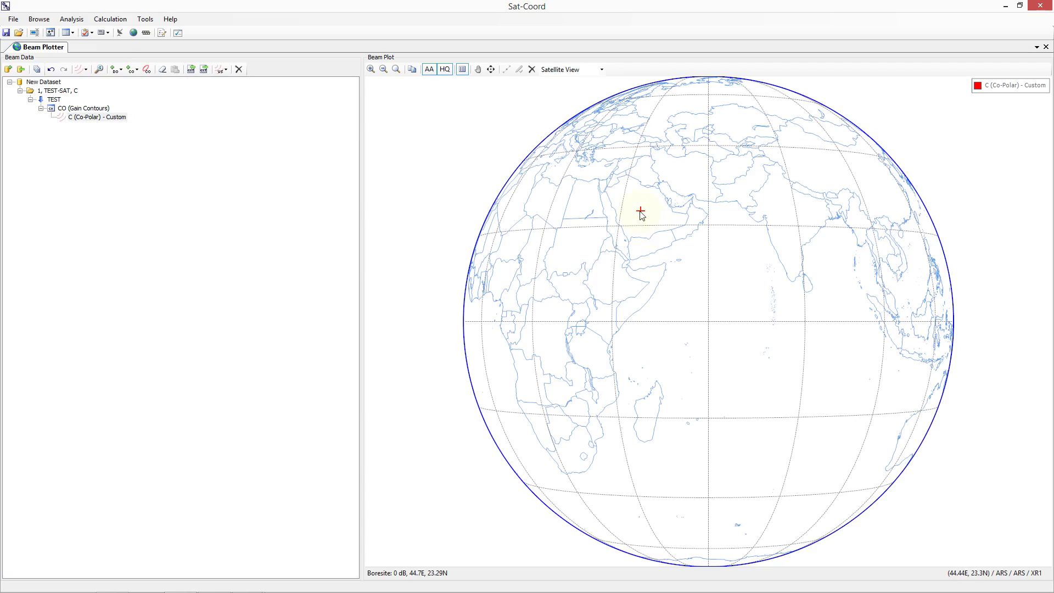
drag(641, 212, 687, 174)
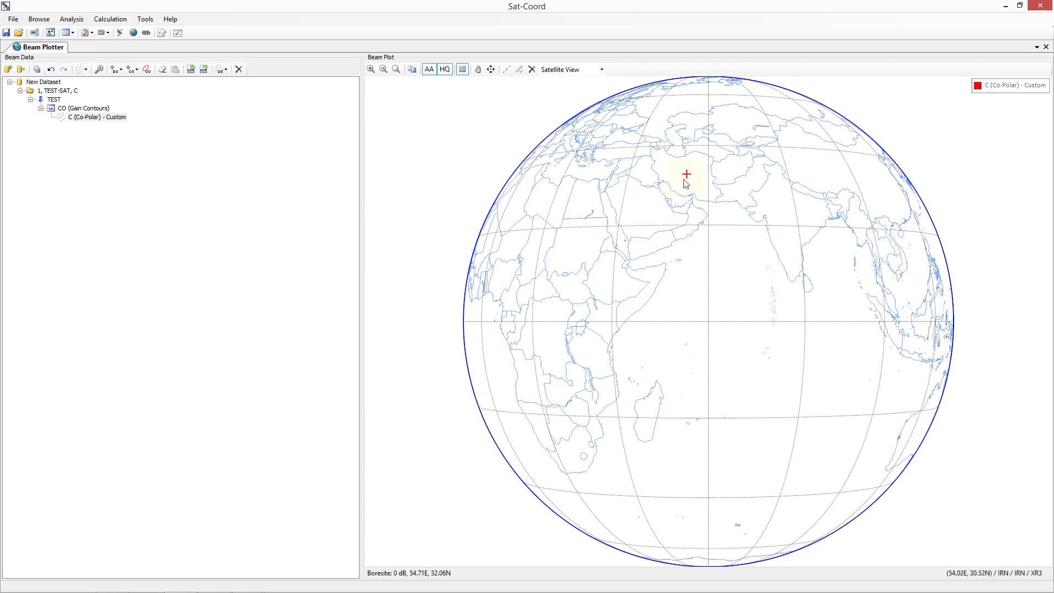
Step: Check the boresight's relative gain, longitude and latitude in its data editor, keeping the values
right_click(687, 174)
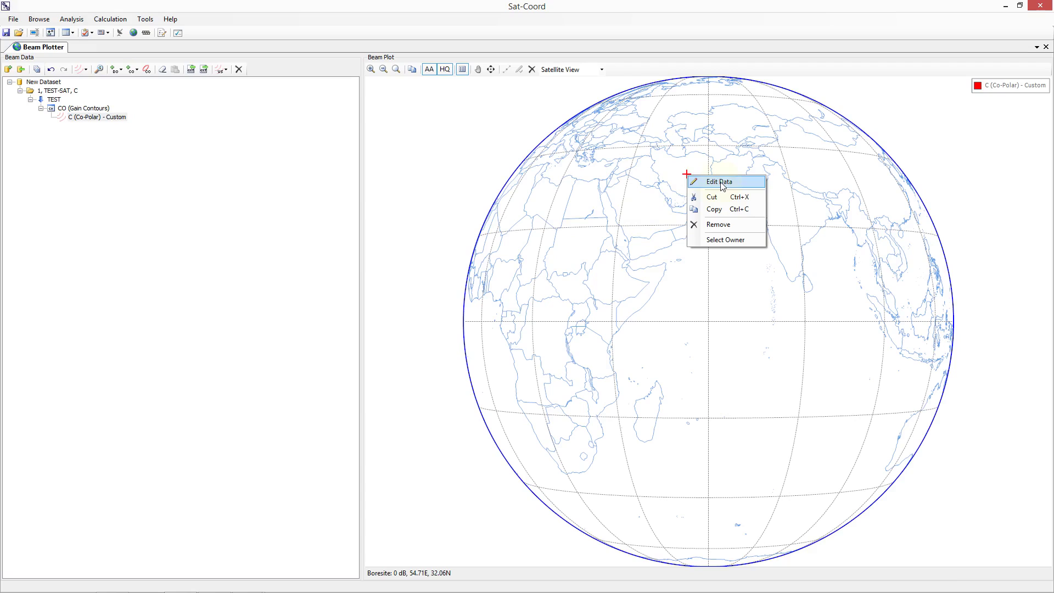
click(720, 184)
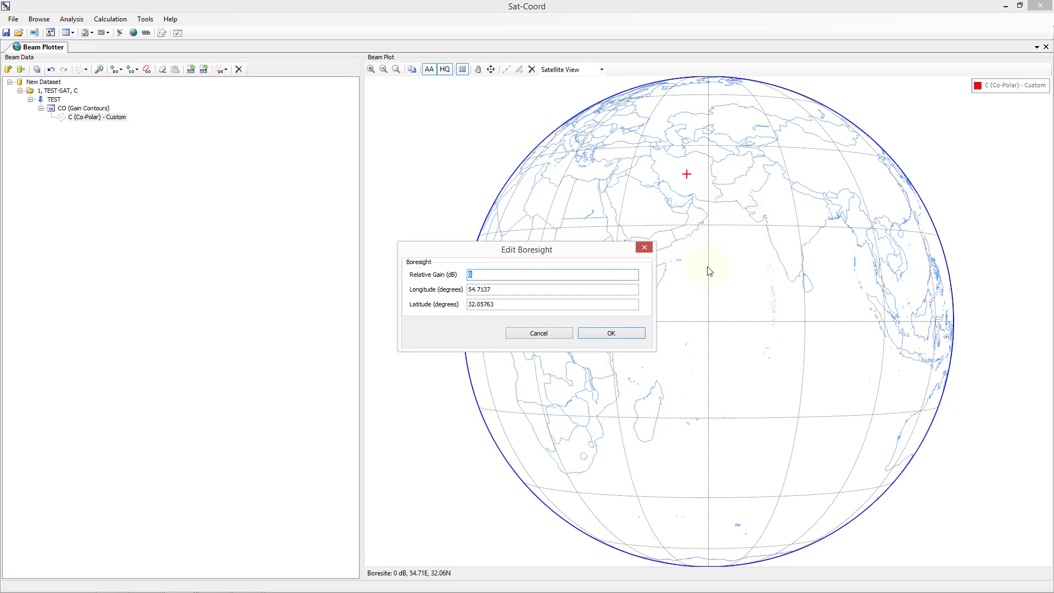
click(629, 338)
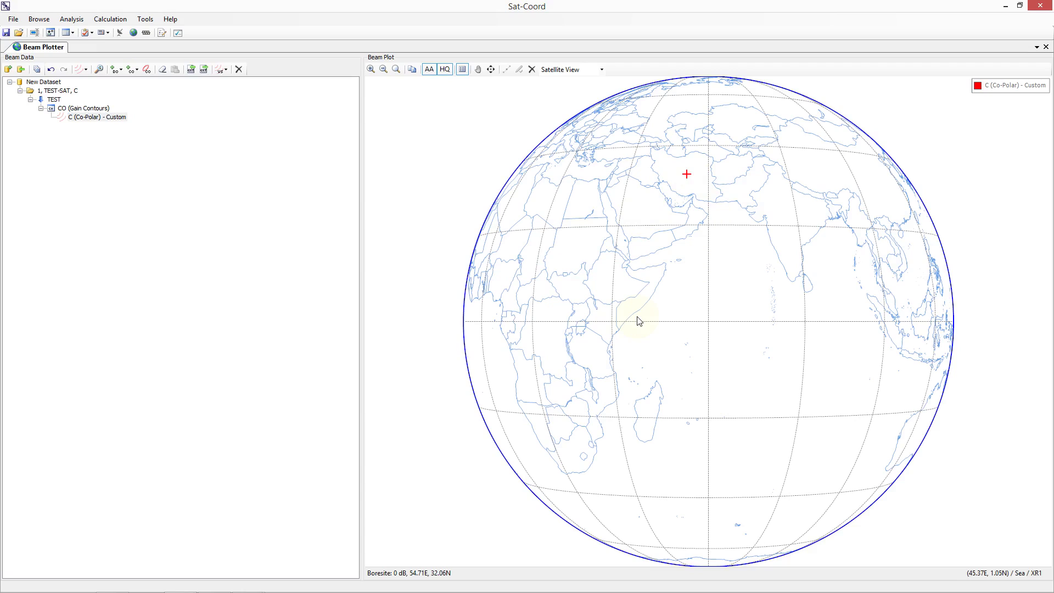
Step: Capture a gain contour of 0 dB relative gain on the map with six points around the boresight, from the Caucasus via Arabia to Central Asia
click(132, 70)
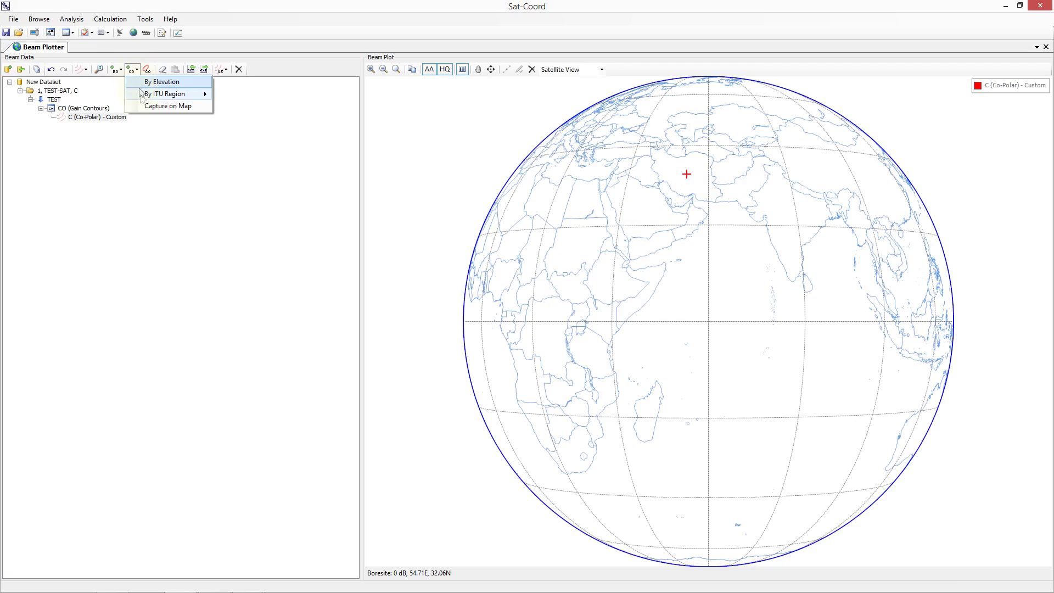
mouse_move(142, 97)
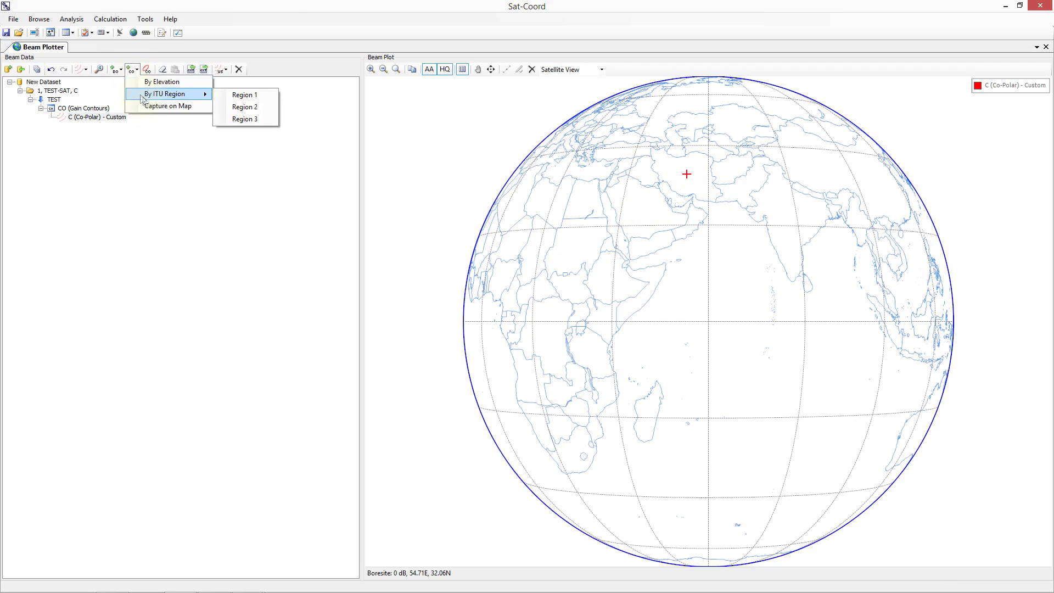
click(145, 110)
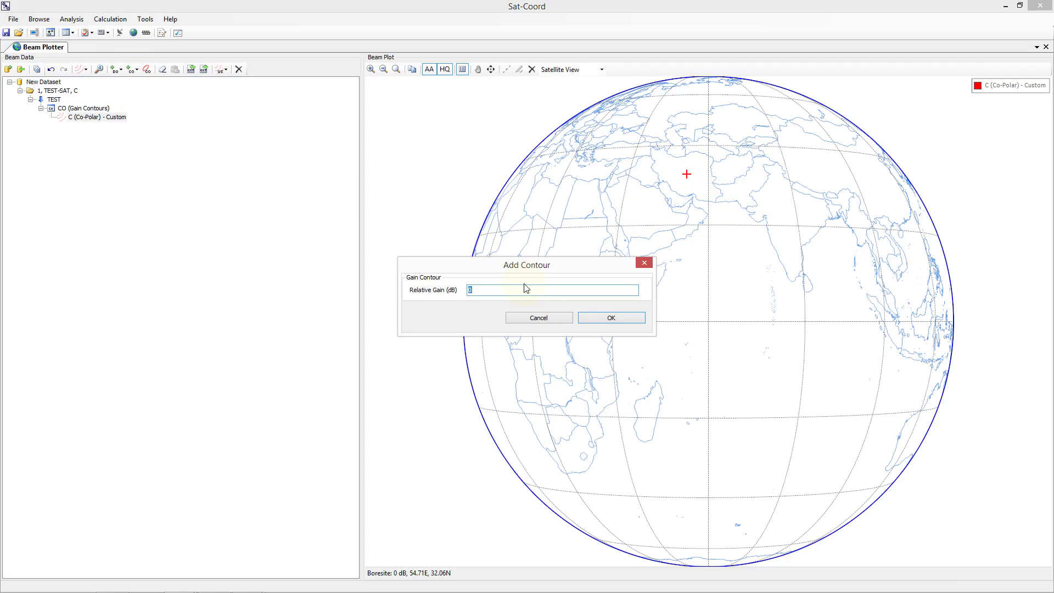
click(598, 315)
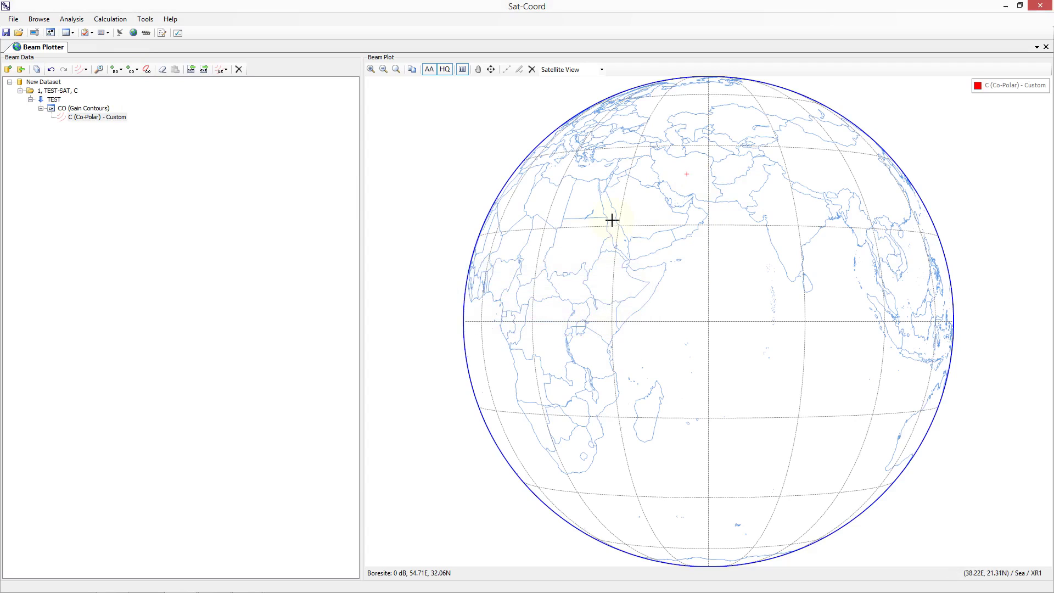
click(658, 142)
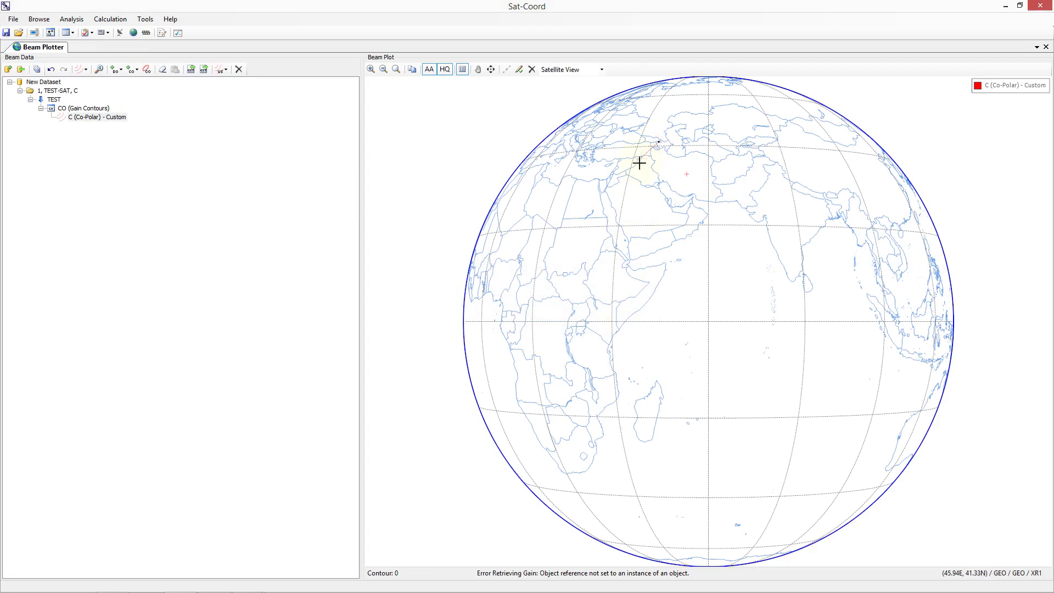
click(631, 187)
click(672, 262)
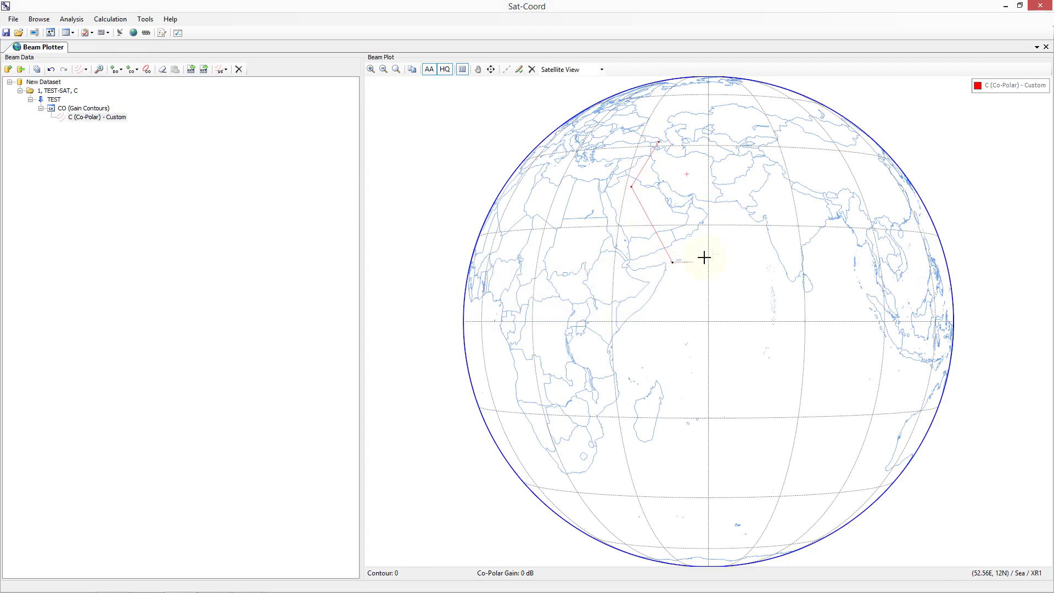
click(755, 232)
click(767, 177)
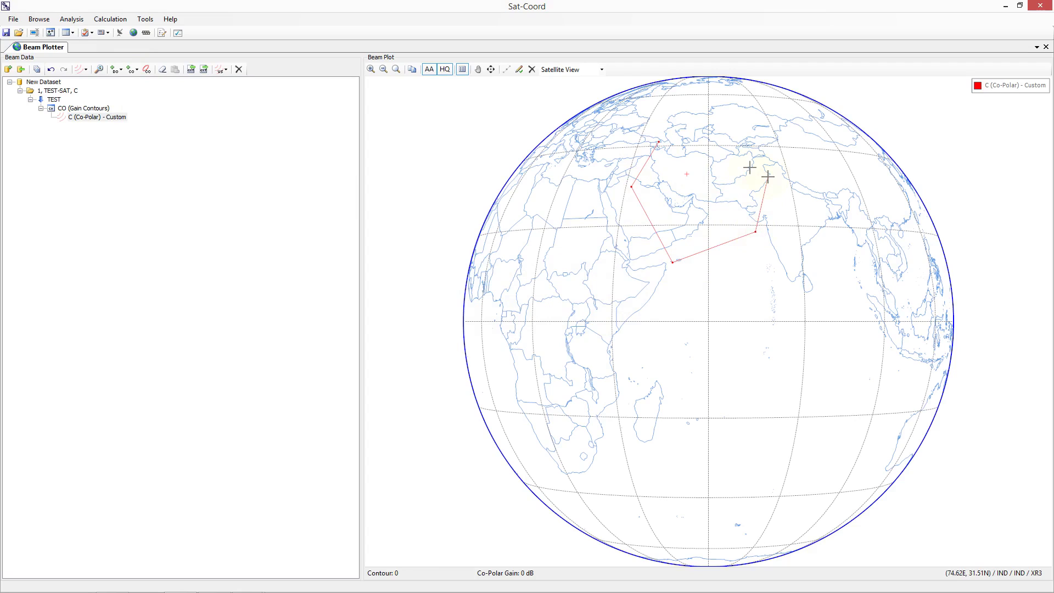
double_click(704, 145)
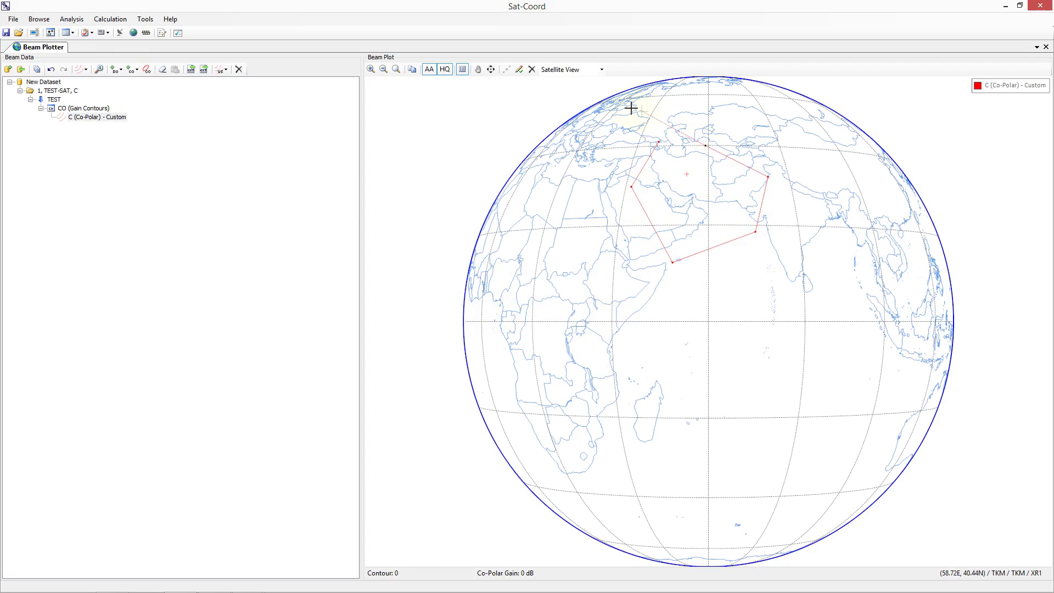
click(519, 70)
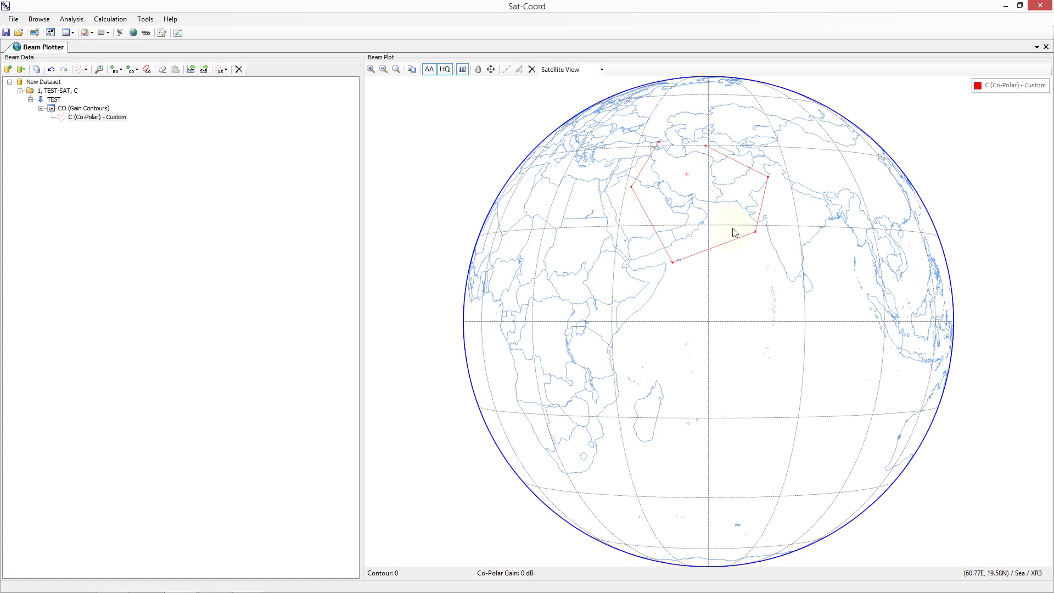
Step: Move the contour's two easternmost points west, placing the southern one off Oman at about 61.6°E, 21.7°N
drag(767, 177, 722, 187)
drag(755, 232, 716, 220)
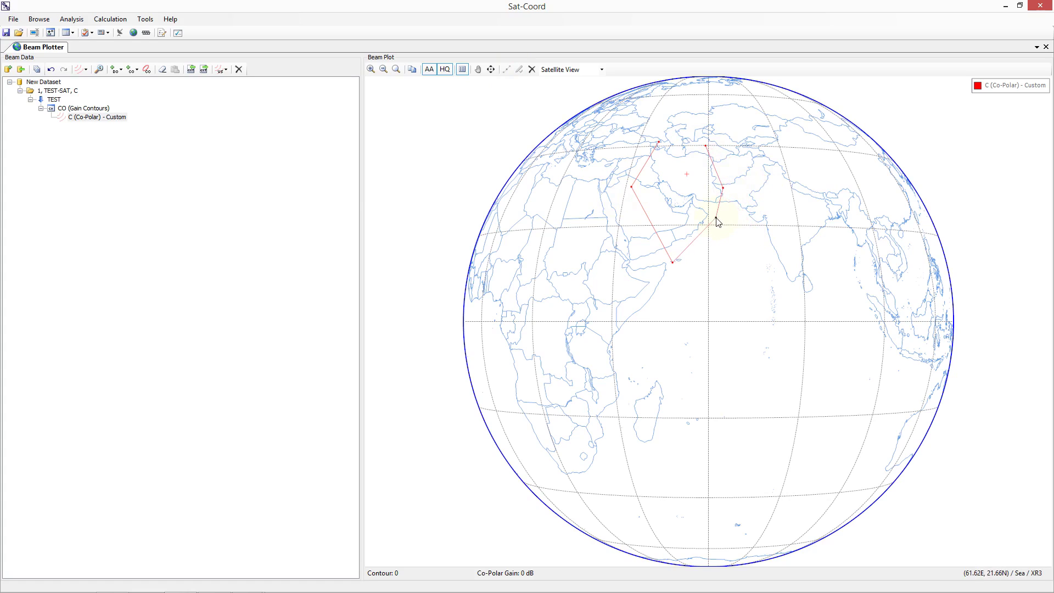
click(701, 237)
click(506, 69)
click(695, 240)
click(532, 70)
Step: Close the open gain contour around the boresight with Close Contour
right_click(706, 228)
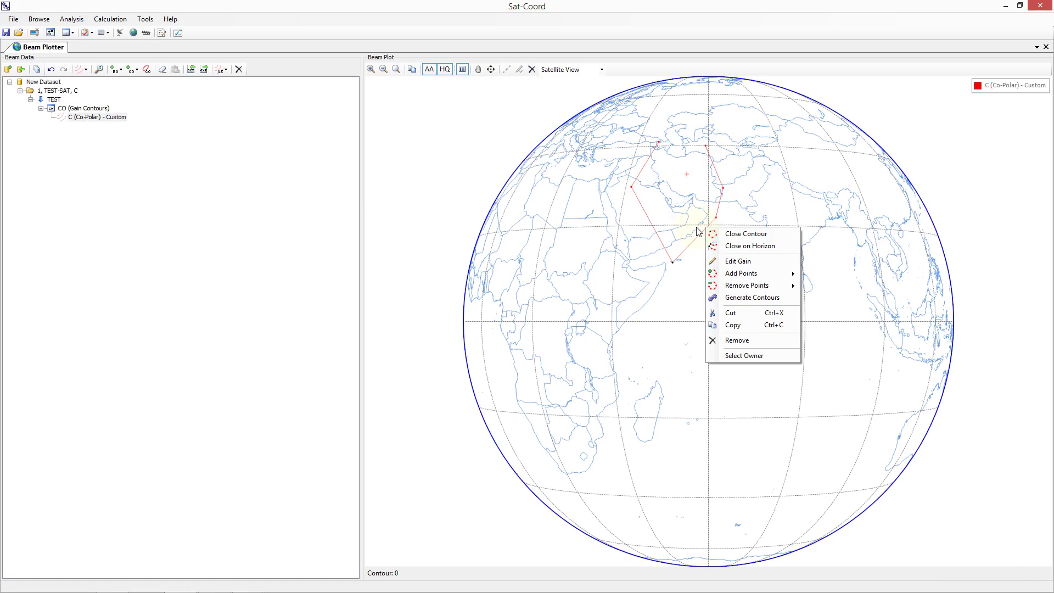
click(729, 234)
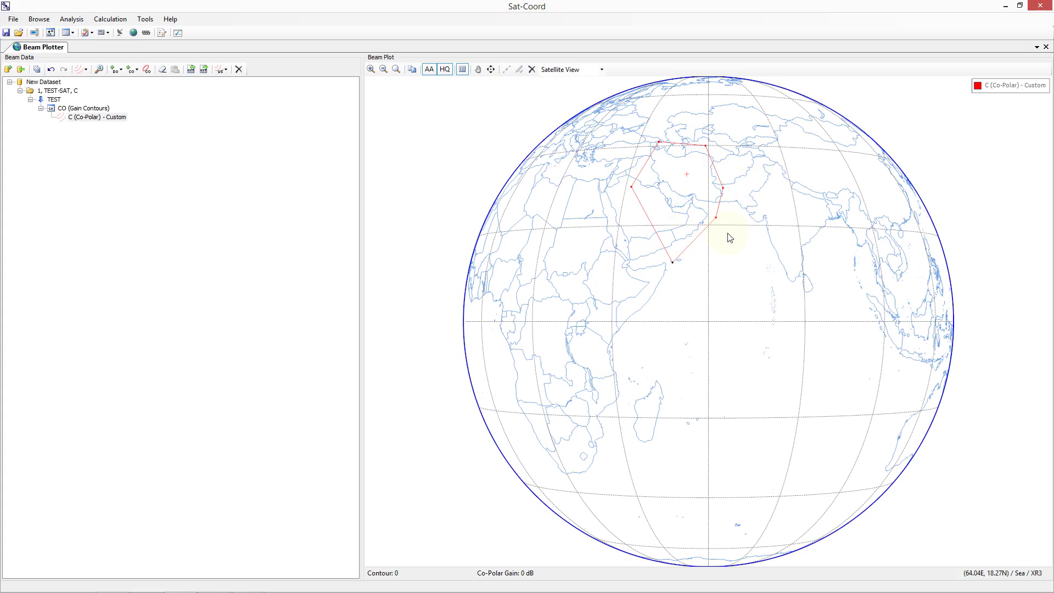
Step: Add intermediate points at coarse spacing along the closed 0 dB gain contour
right_click(705, 234)
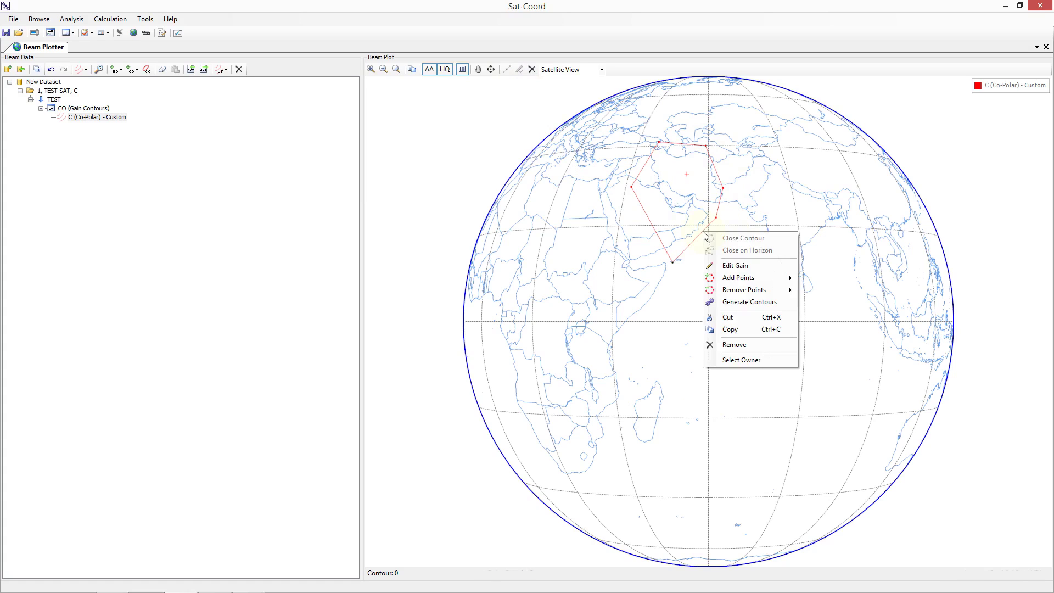
mouse_move(765, 278)
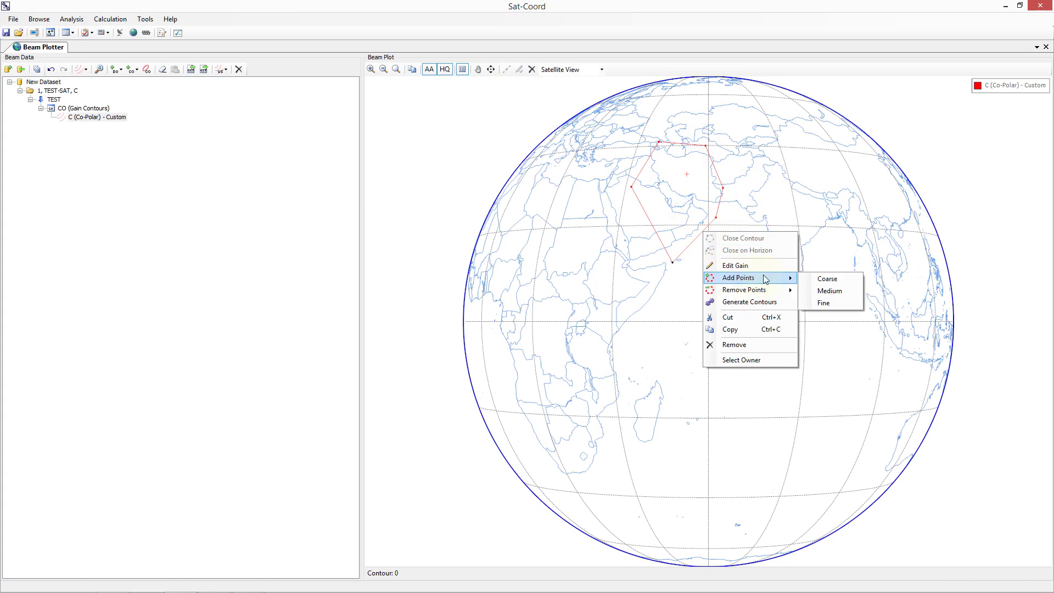
click(805, 281)
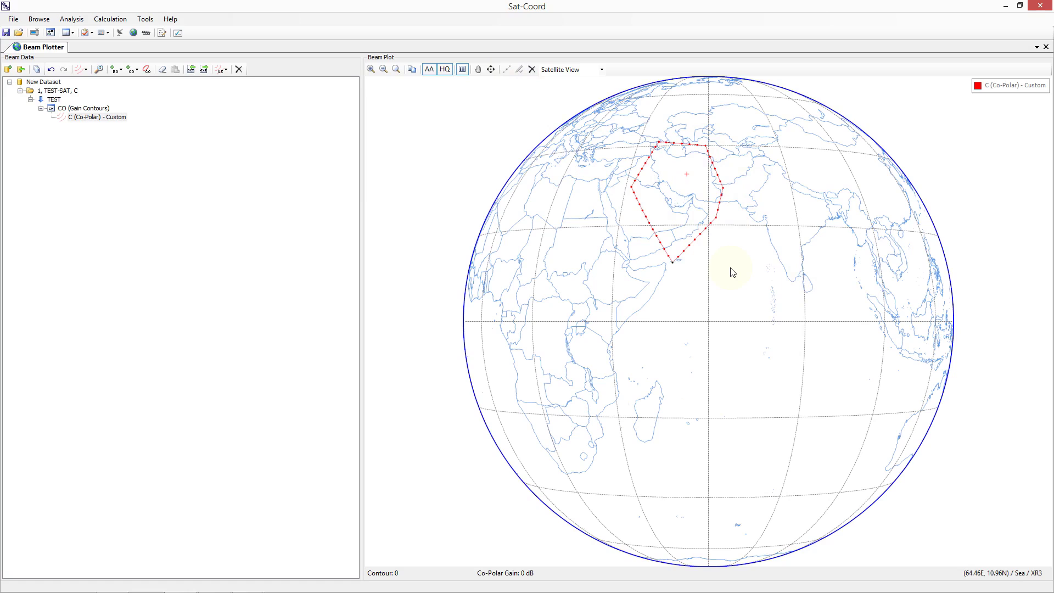
Step: Start generating contours from the 0 dB contour at levels -2;-4;-6;-10;-20;-30 with Medium granularity and pattern code APSRR_401V01
right_click(698, 243)
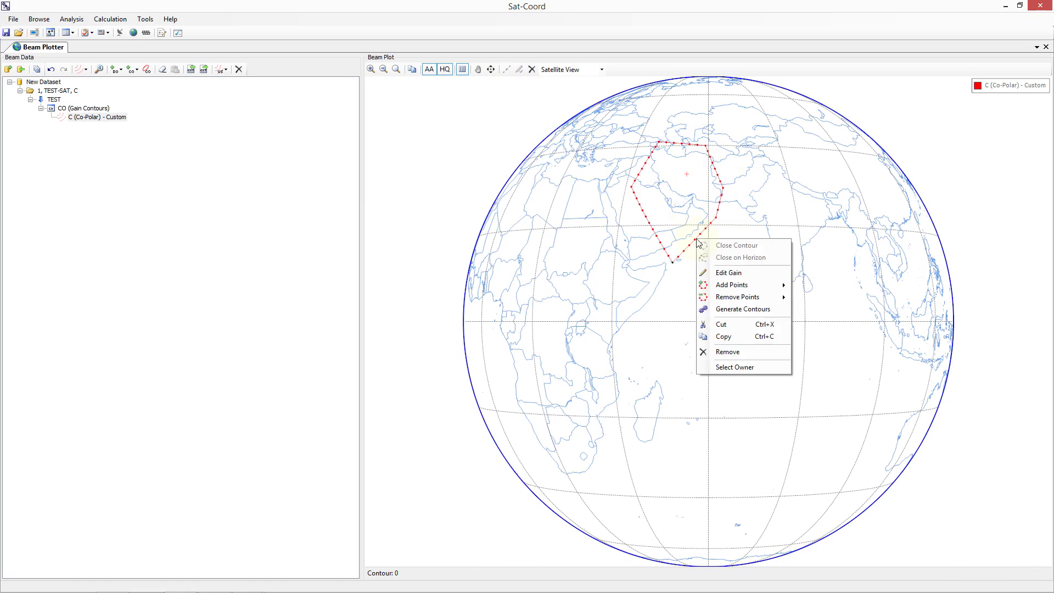
click(721, 310)
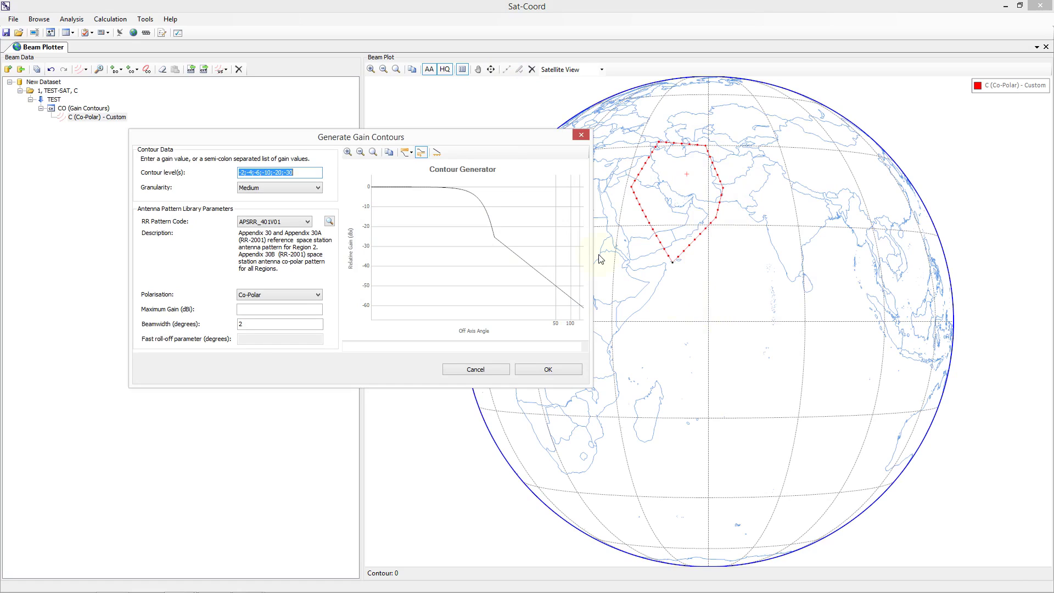
click(301, 174)
click(279, 188)
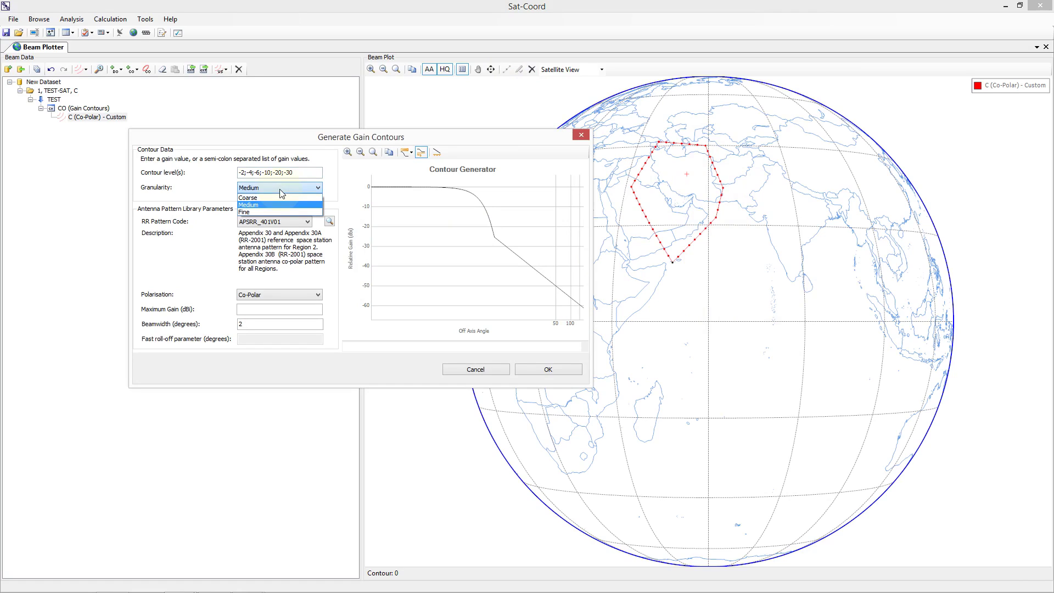
click(276, 205)
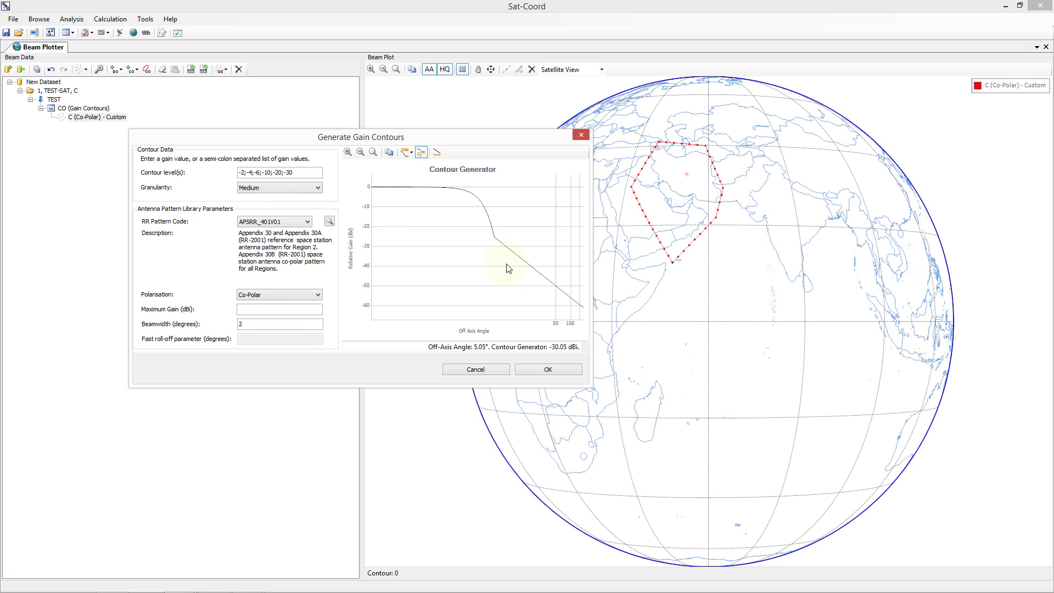
click(291, 222)
click(290, 222)
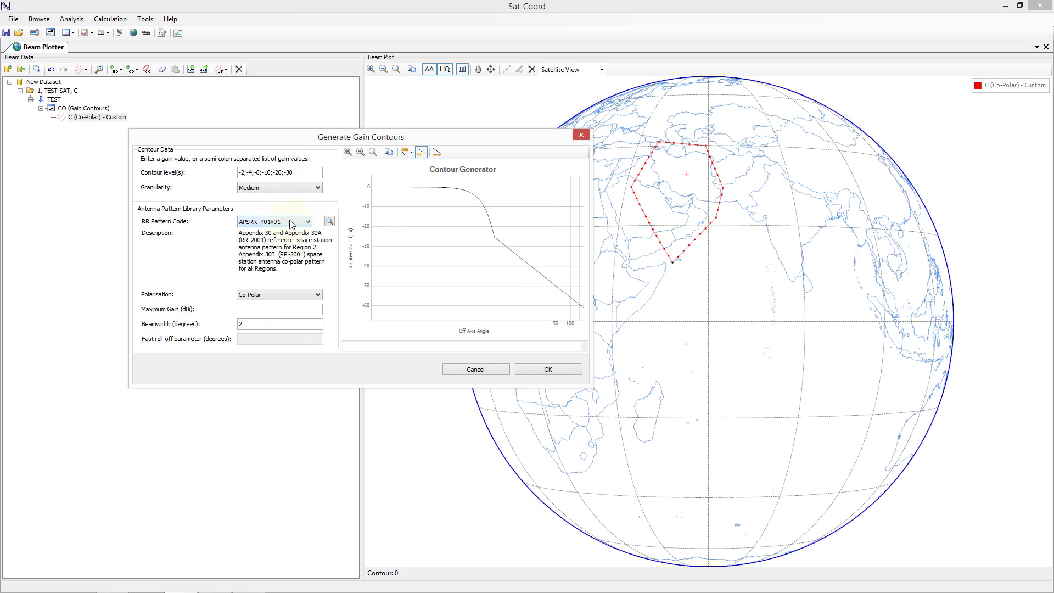
Step: Preview the antenna pattern with a 0.5 degree beamwidth, set the beamwidth back to 2 degrees and generate the gain contours
double_click(253, 325)
text(0.5)
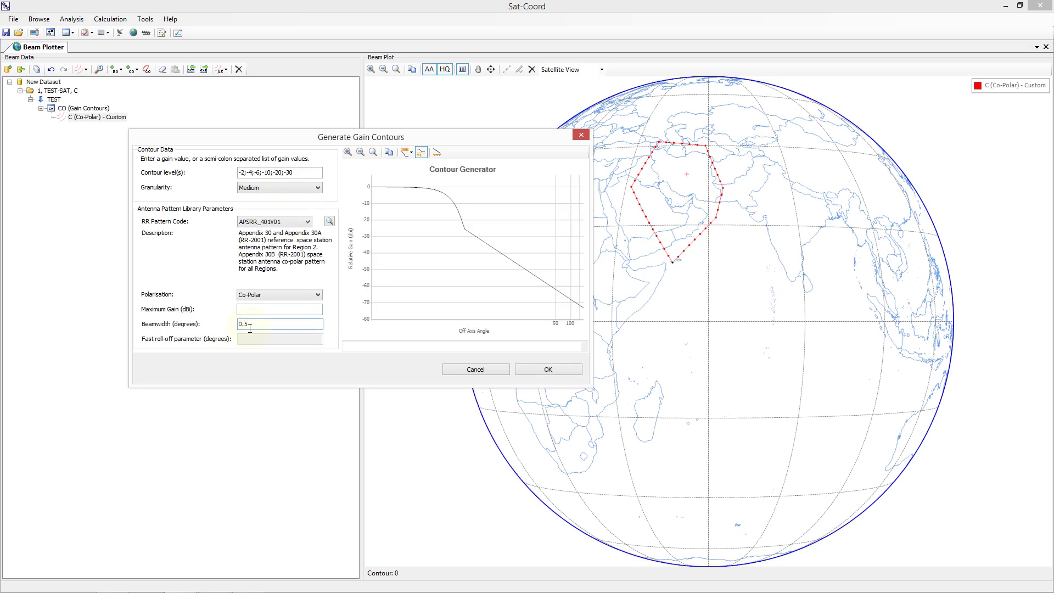
key(BackSpace)
key(BackSpace)
key(BackSpace)
text(2)
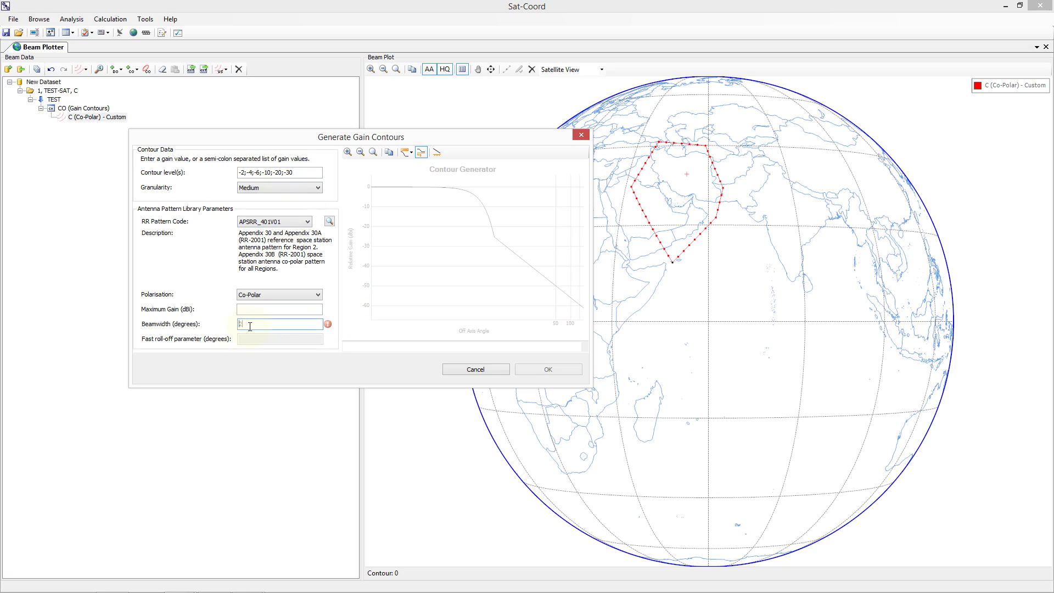
click(546, 369)
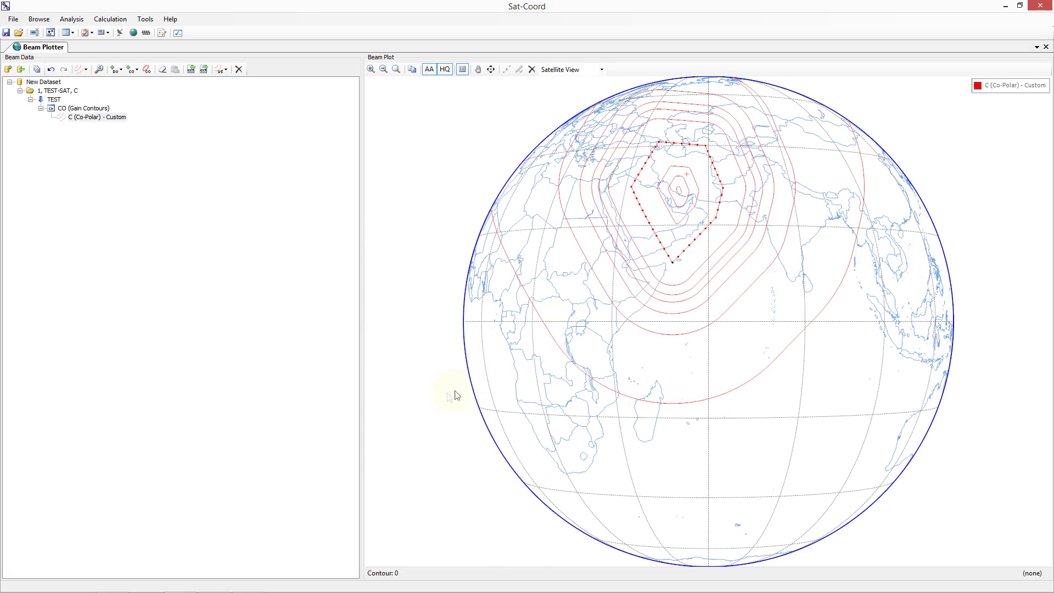
Step: Inspect the generated contours outside the 0 dB contour one by one, from the -2 dB contour outward to the -30 dB contour
click(622, 165)
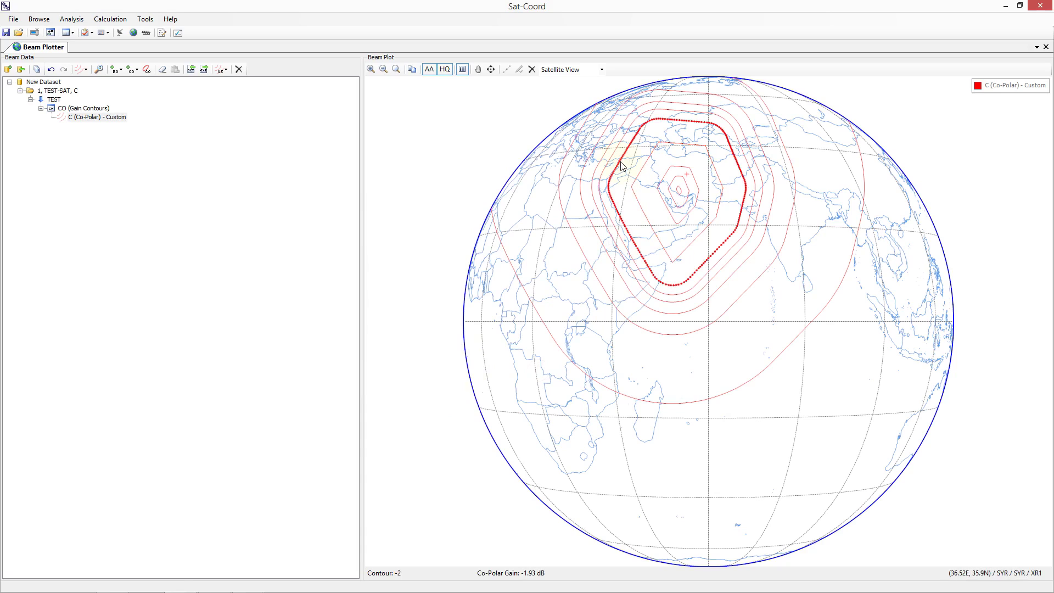
click(610, 154)
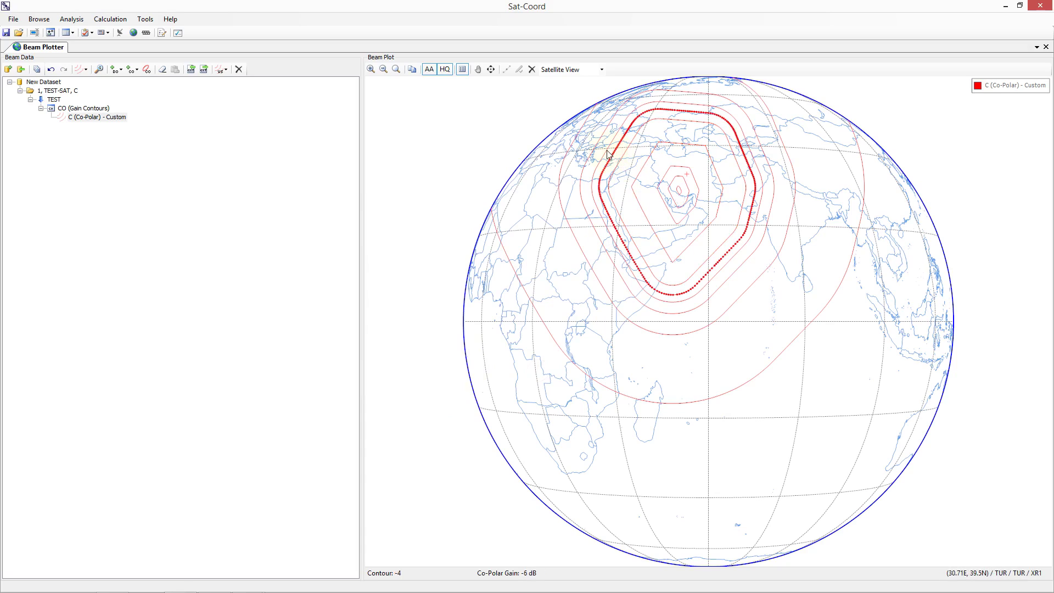
click(608, 155)
click(596, 146)
click(576, 137)
click(514, 272)
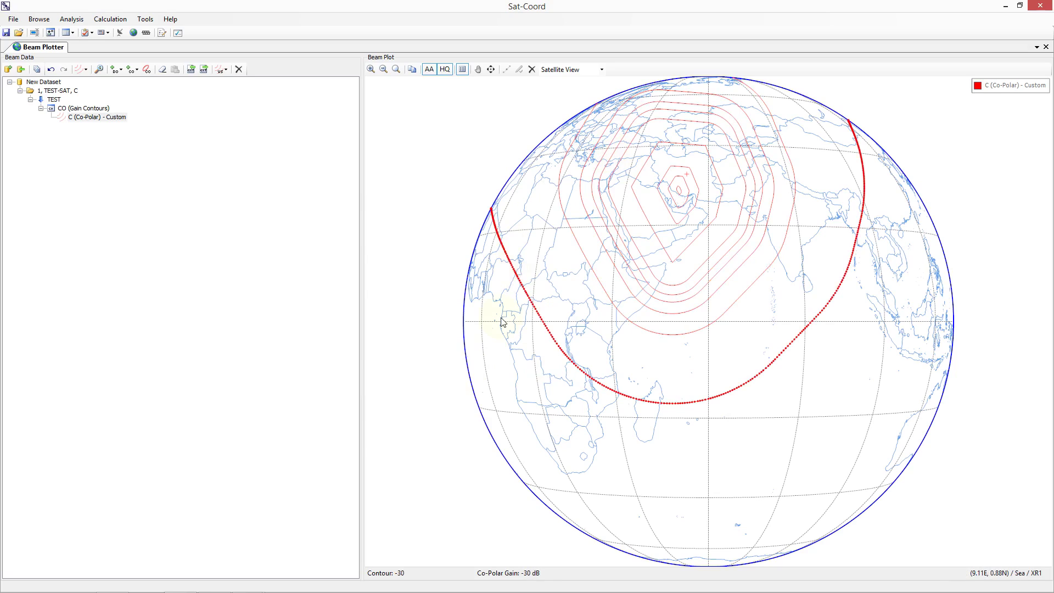
Step: Remove the three generated contours lying inside the 0 dB contour
click(646, 172)
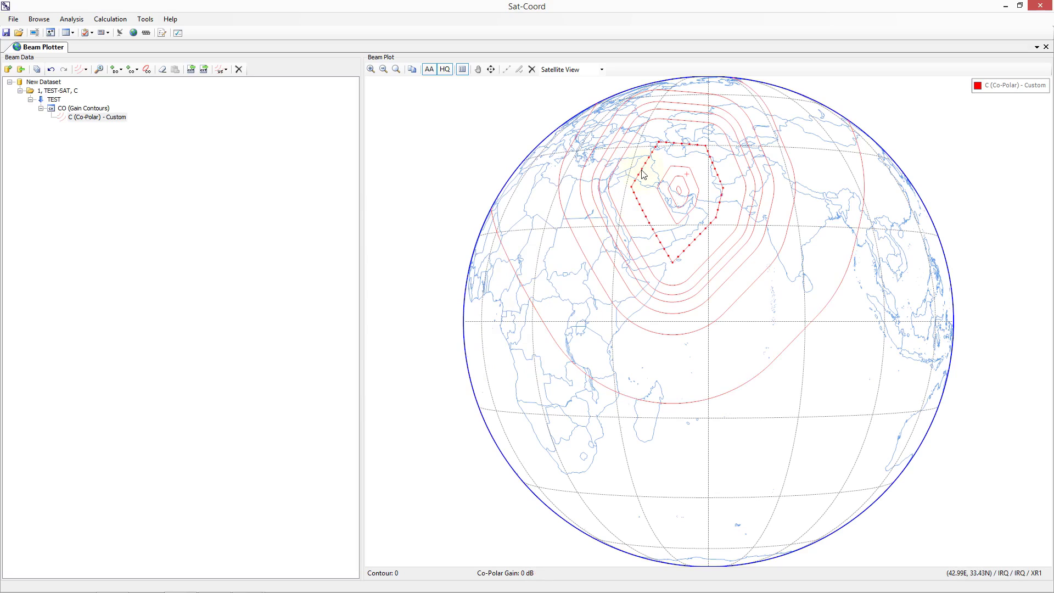
click(661, 183)
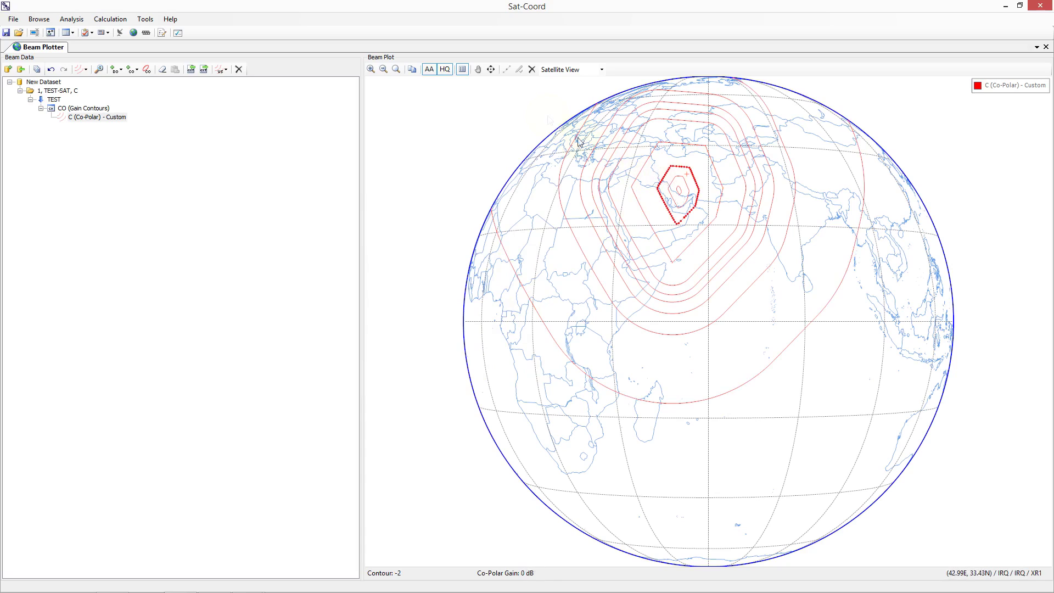
click(532, 74)
click(668, 180)
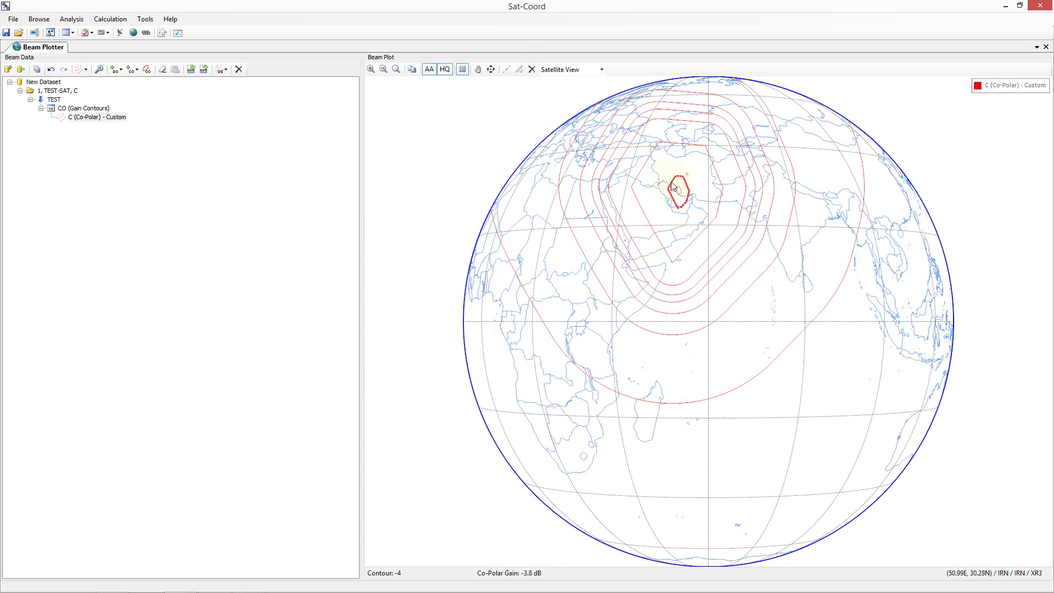
click(532, 70)
click(678, 189)
click(532, 70)
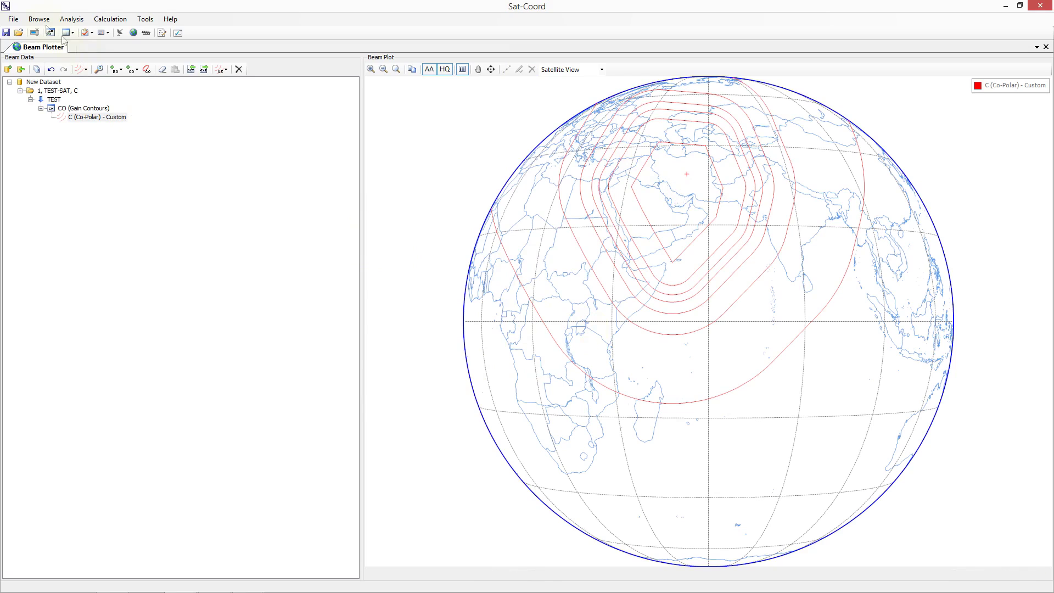
Step: Open the SRS2780 database and list its notices by administration with the Notice Admin query
click(39, 19)
mouse_move(52, 34)
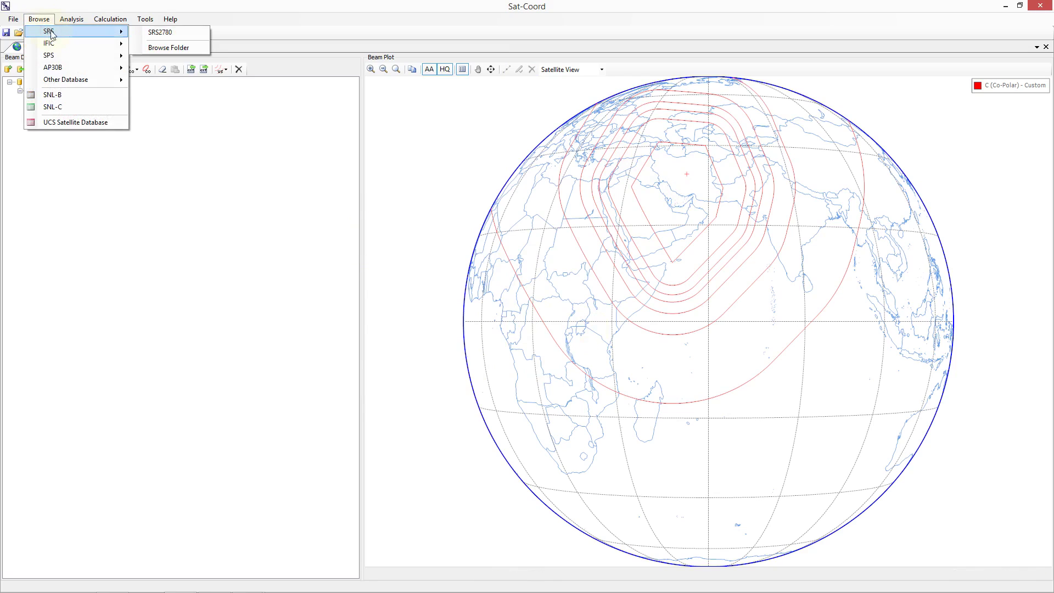
click(154, 33)
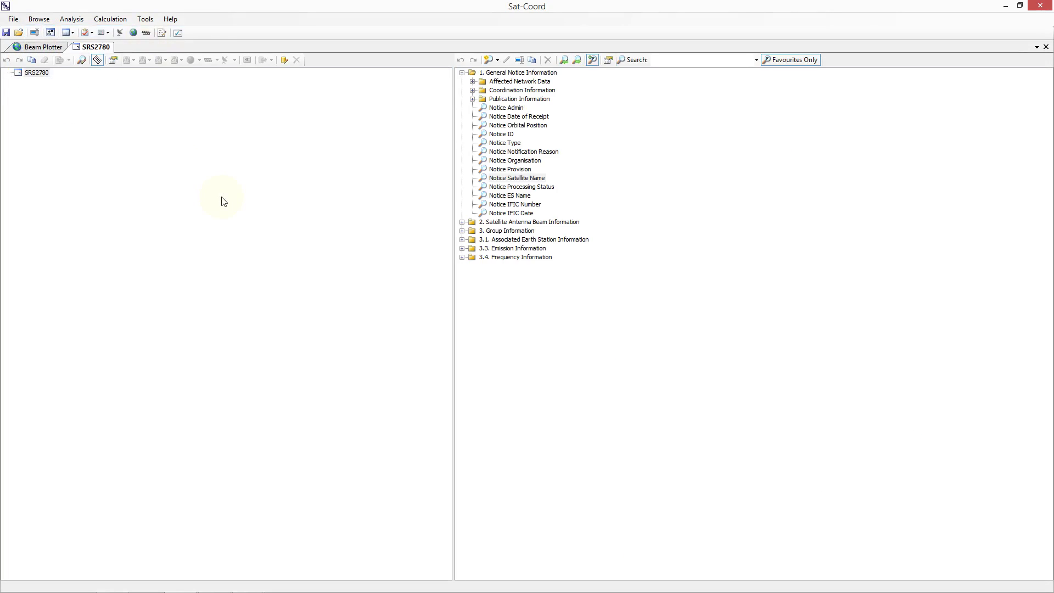
click(37, 73)
double_click(501, 109)
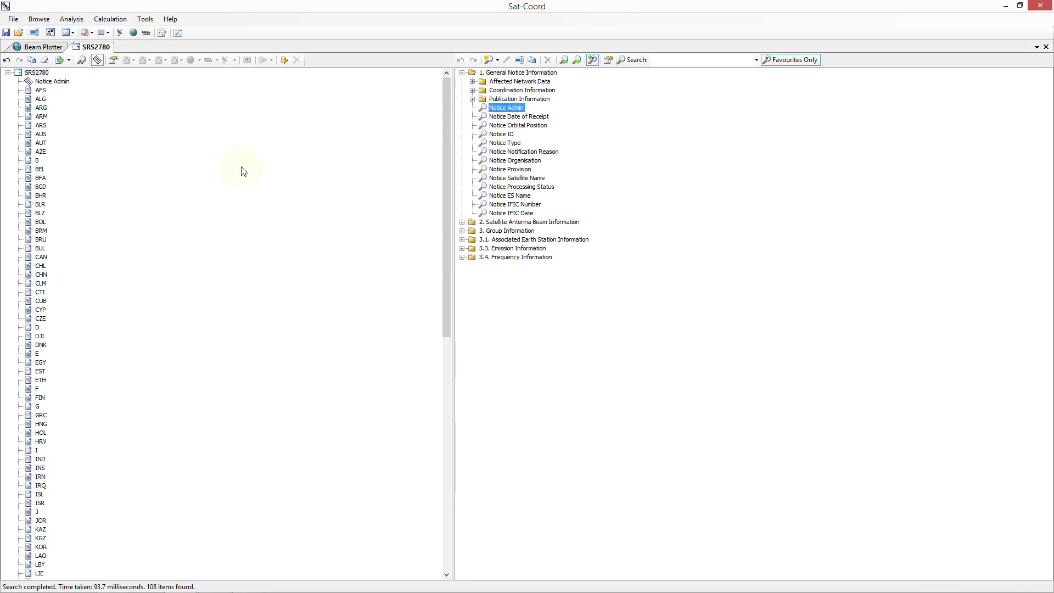
Step: List administration G's networks by Notice Satellite Name and send AM-SAT A4 to the existing Beam Plotter diagram
click(37, 406)
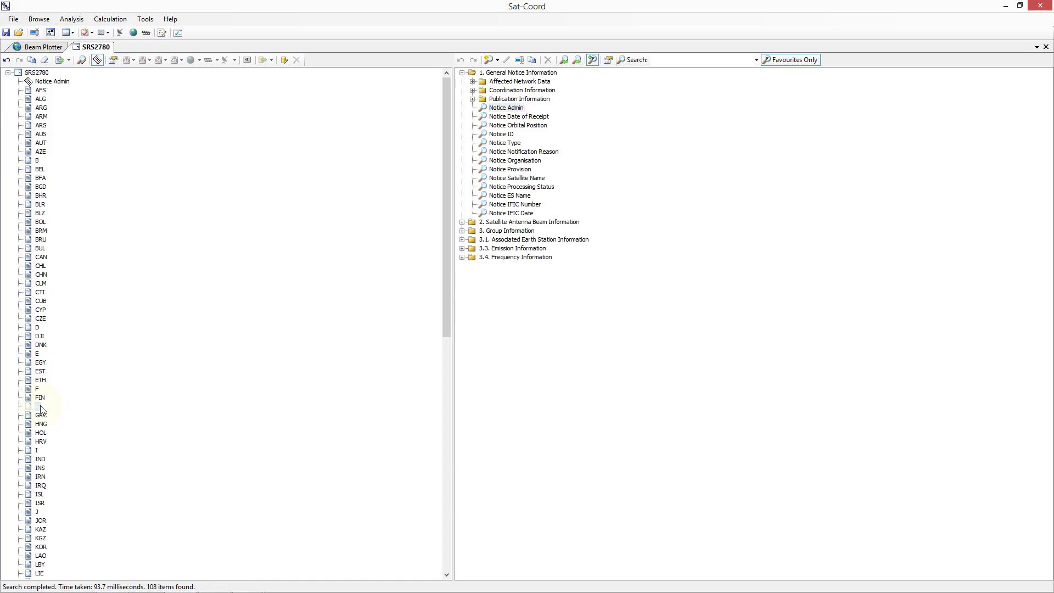
double_click(517, 179)
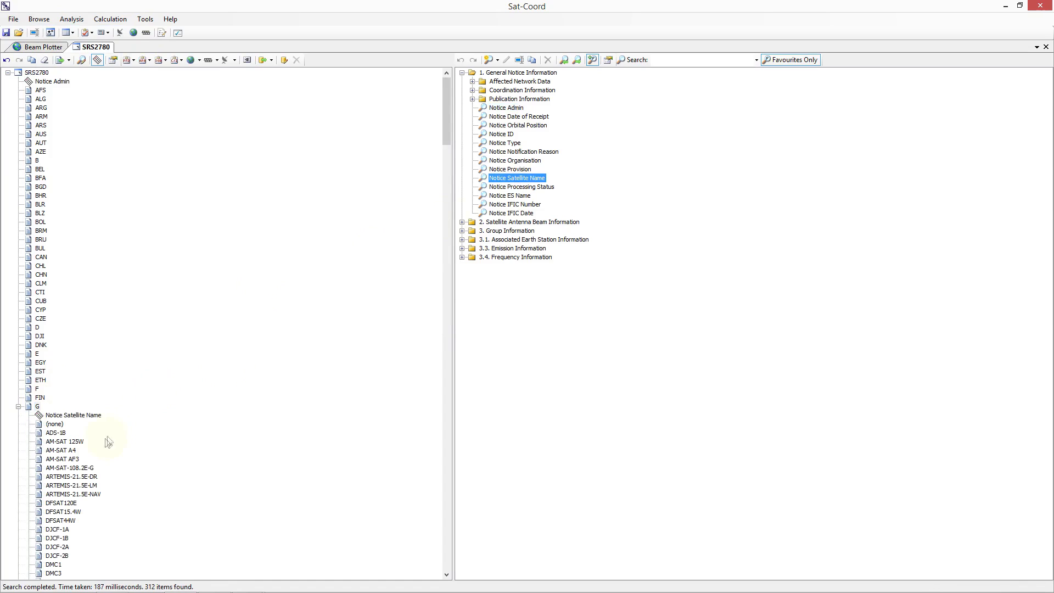
click(63, 450)
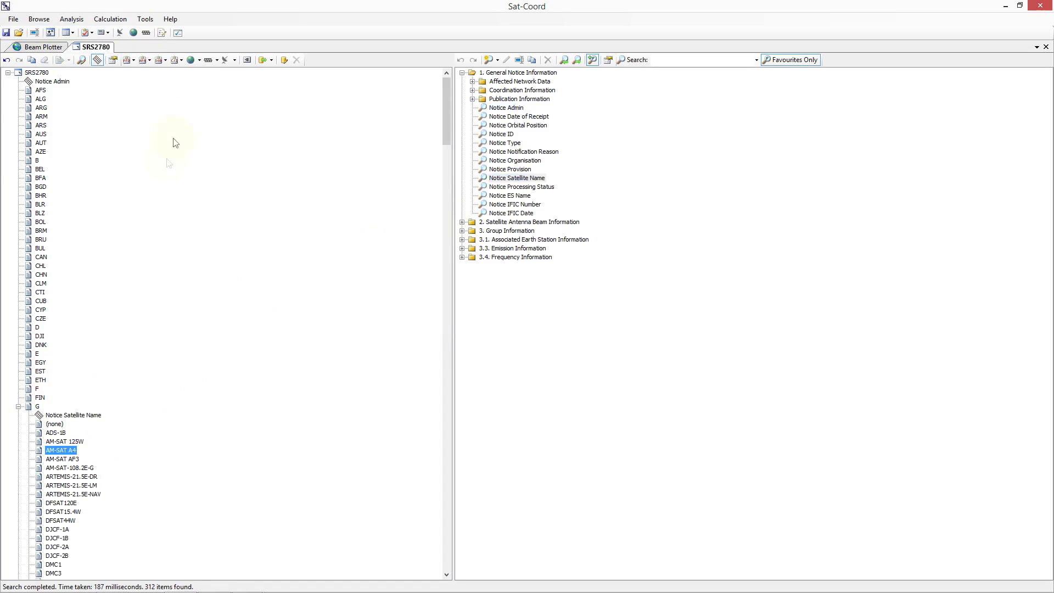
click(200, 60)
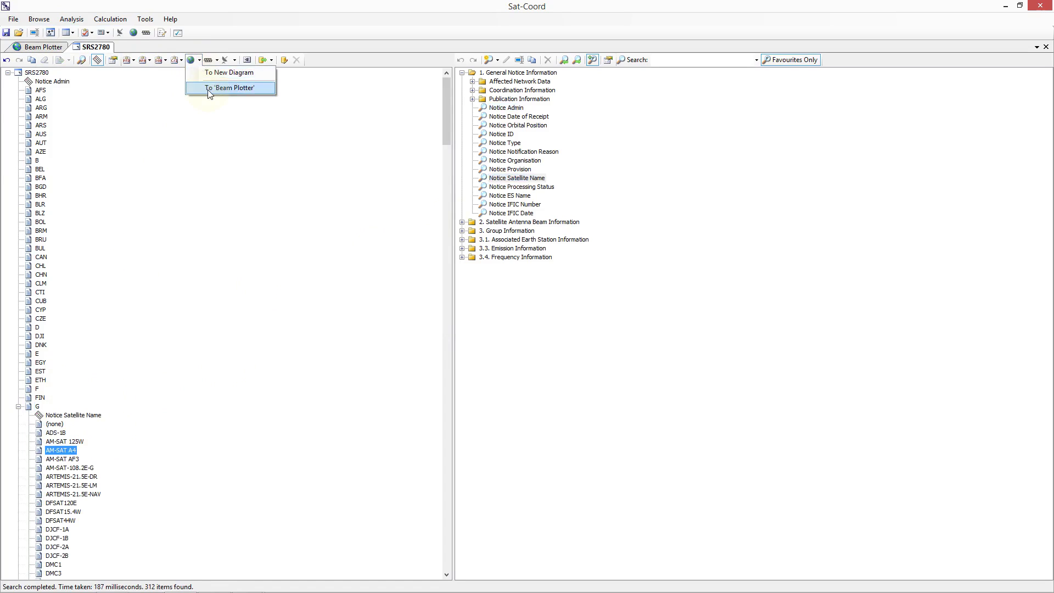
click(207, 89)
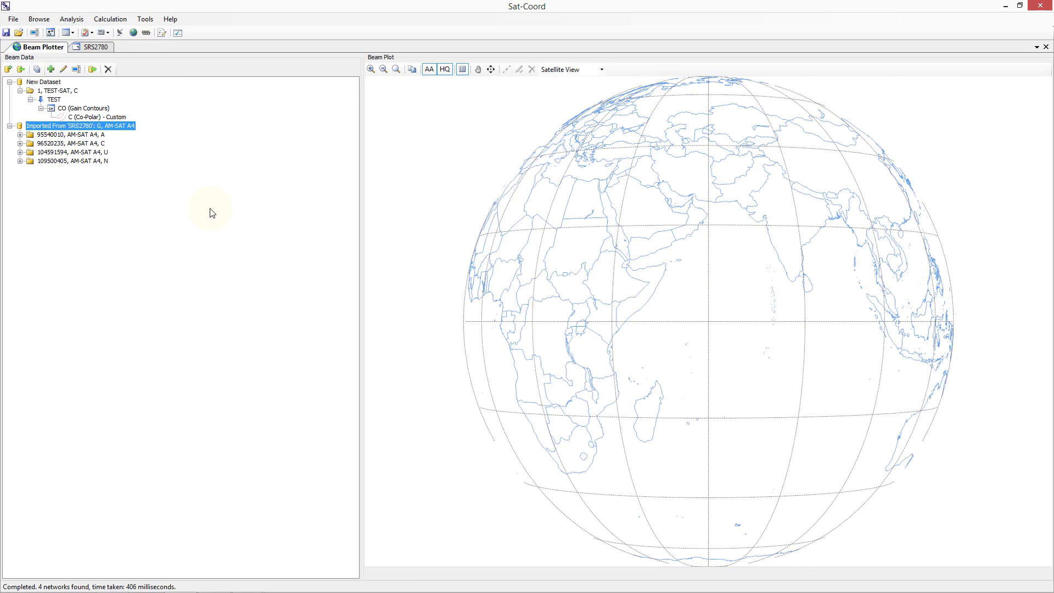
Step: Plot the co-polar GIMS gain contours of downlink beam TKC in the imported AM-SAT A4, C network
click(99, 144)
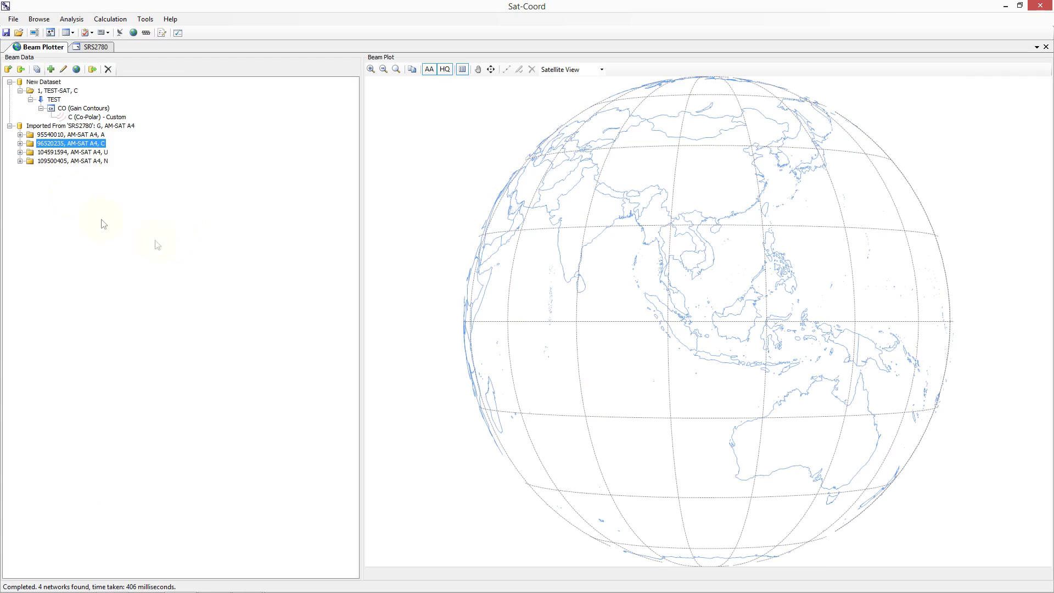
click(20, 144)
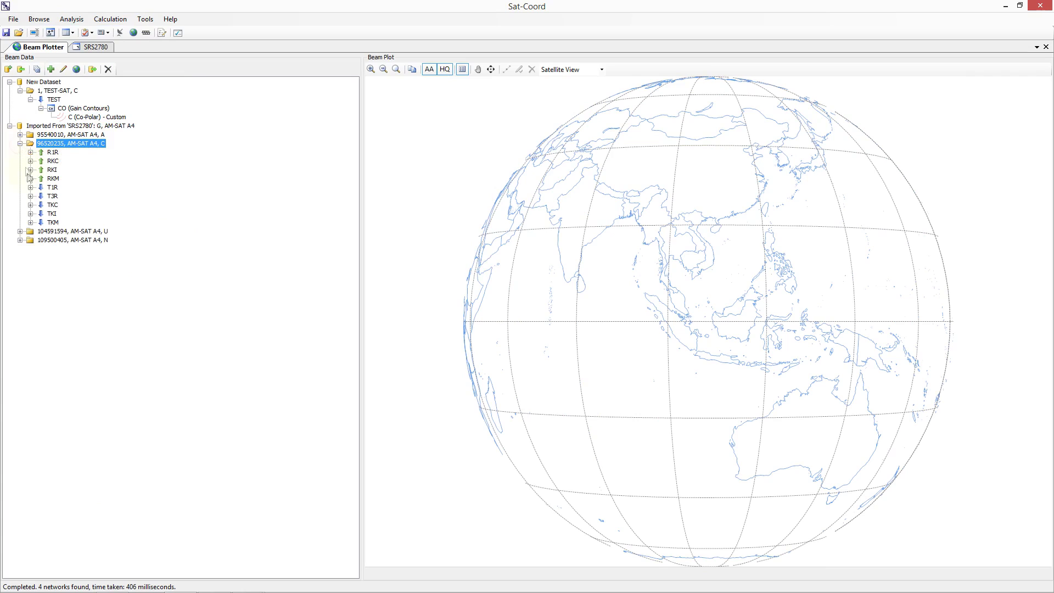
click(30, 205)
click(41, 214)
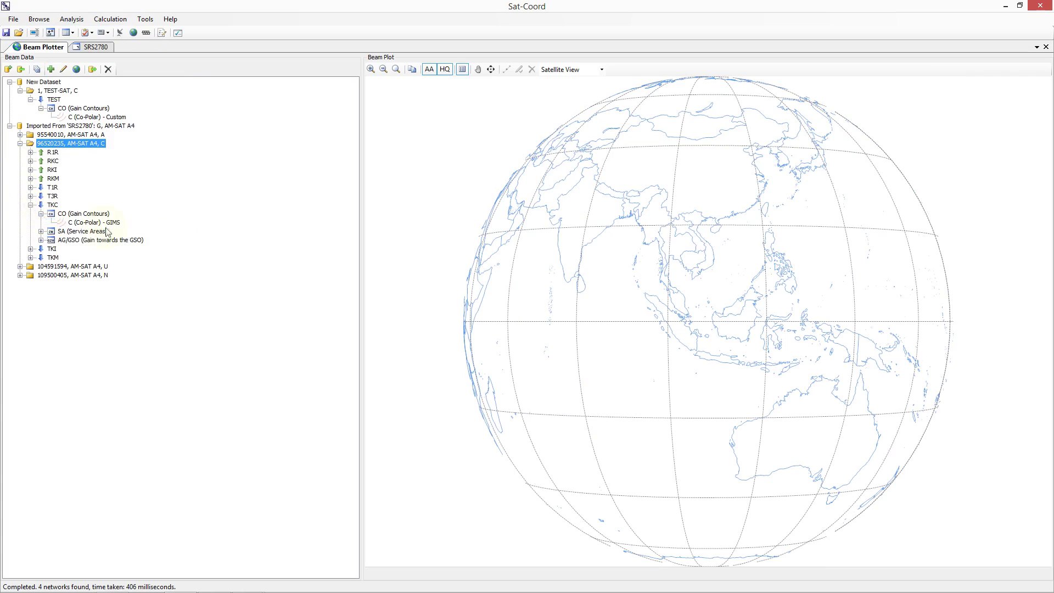
click(103, 223)
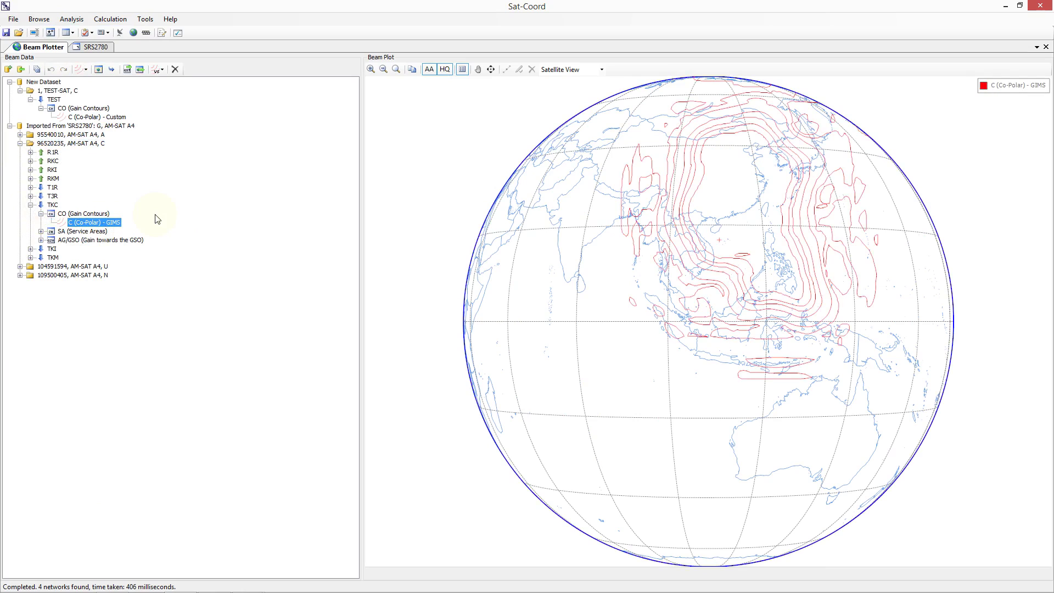
Step: Review the data type options and GIMS database settings of beam TKC's co-polar contours, keeping the GIMS data
click(81, 73)
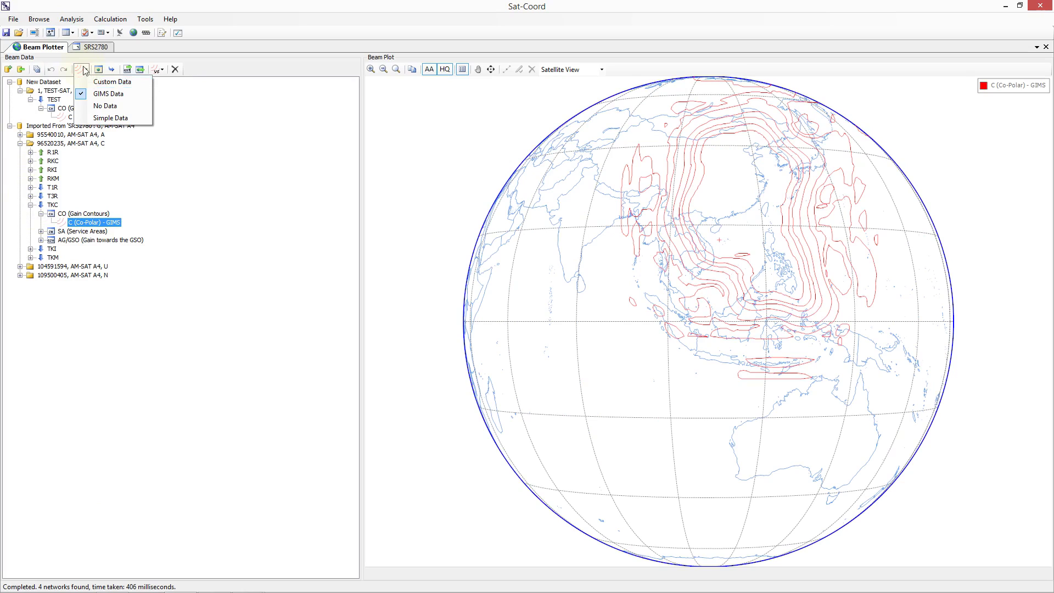
click(104, 82)
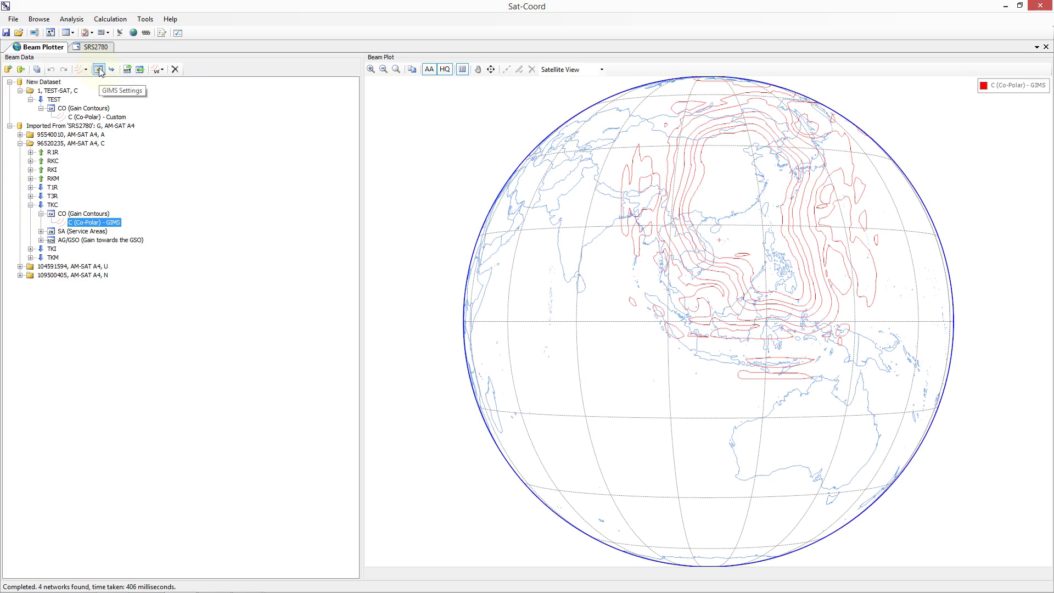
click(99, 69)
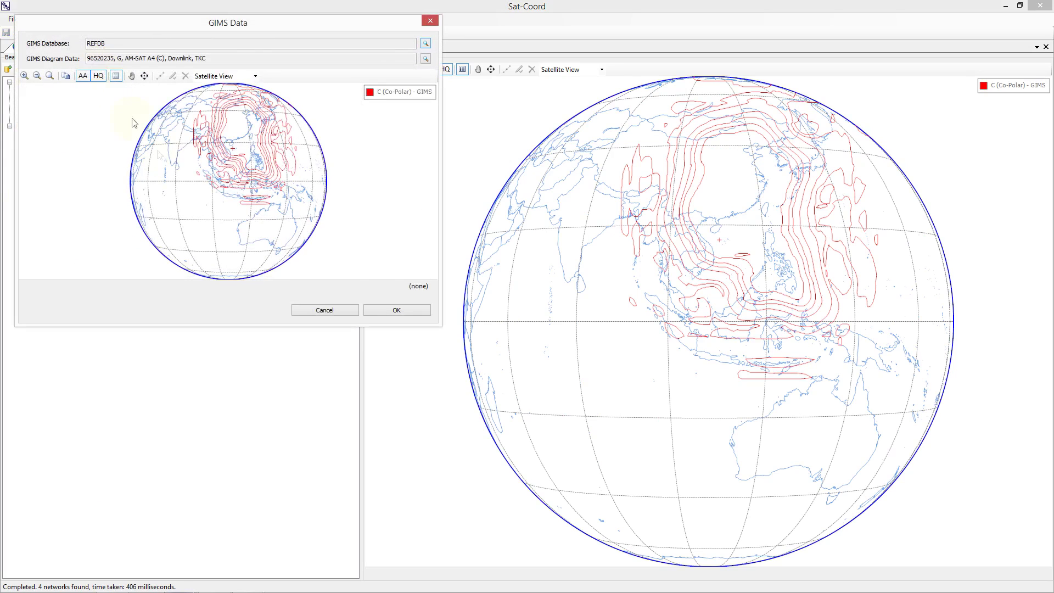
drag(241, 28, 458, 142)
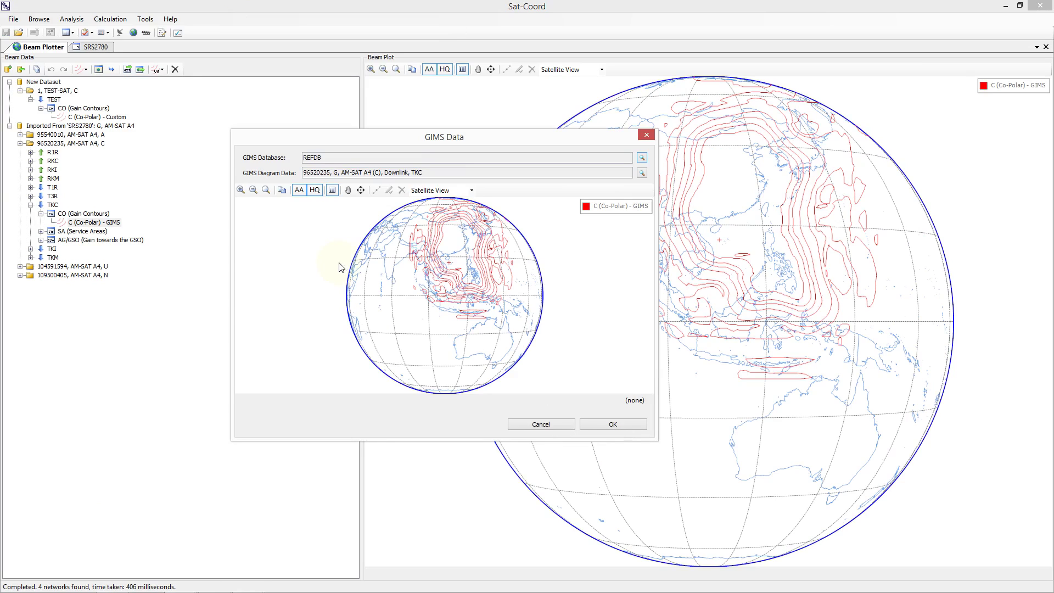
click(528, 424)
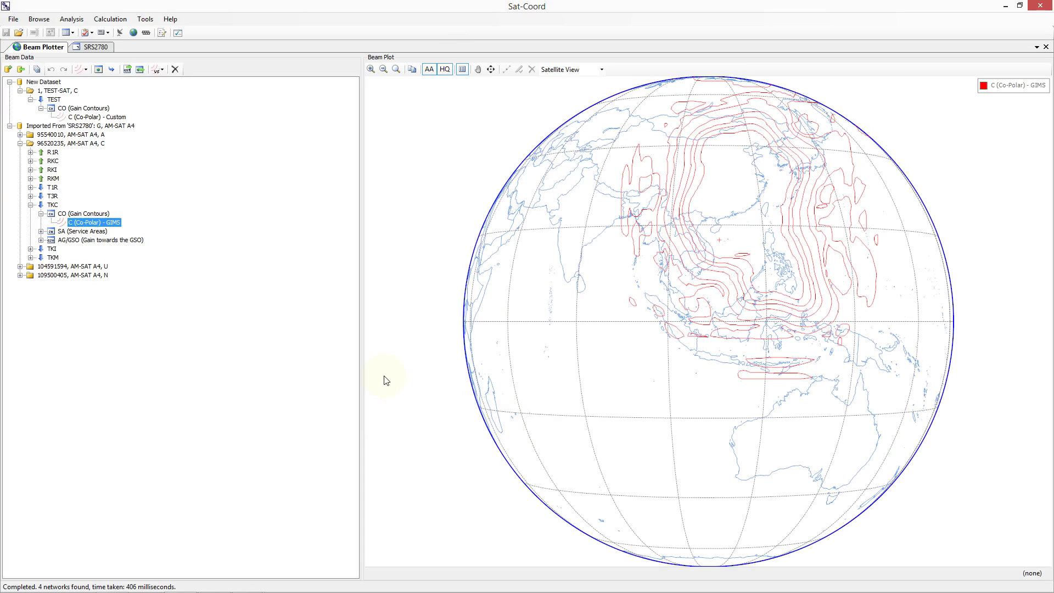
Step: Convert beam TKC's co-polar GIMS gain contours to custom data and pull points of the western -35 dB contour outward over India
click(112, 71)
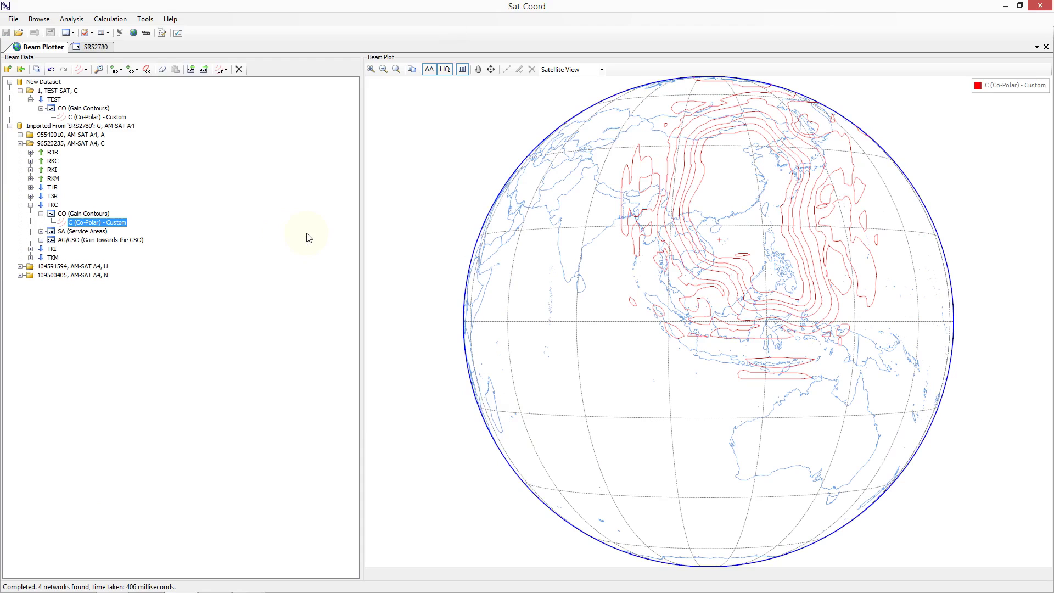
click(623, 206)
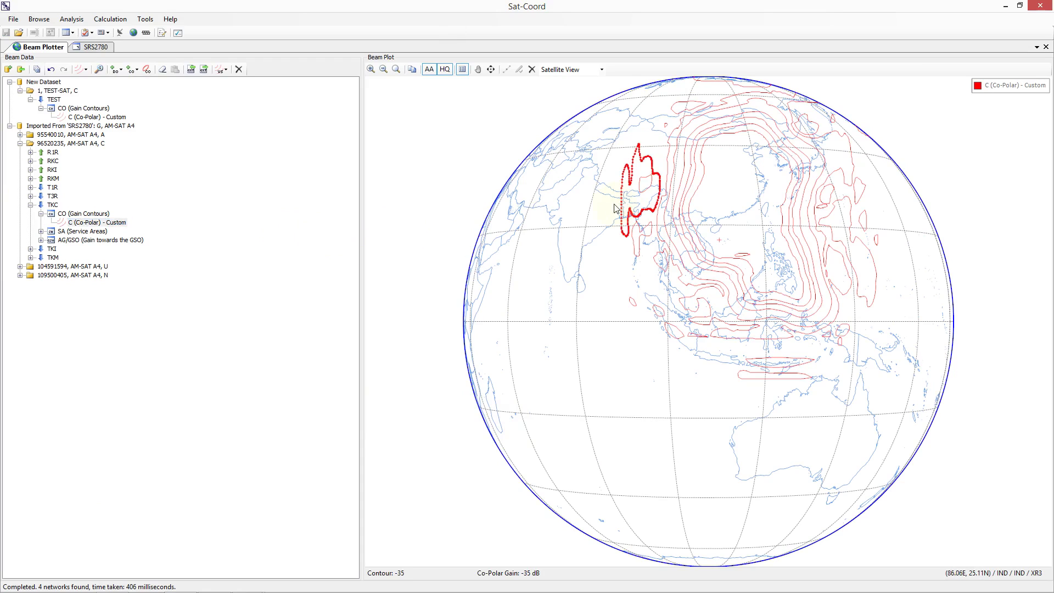
drag(621, 198, 605, 215)
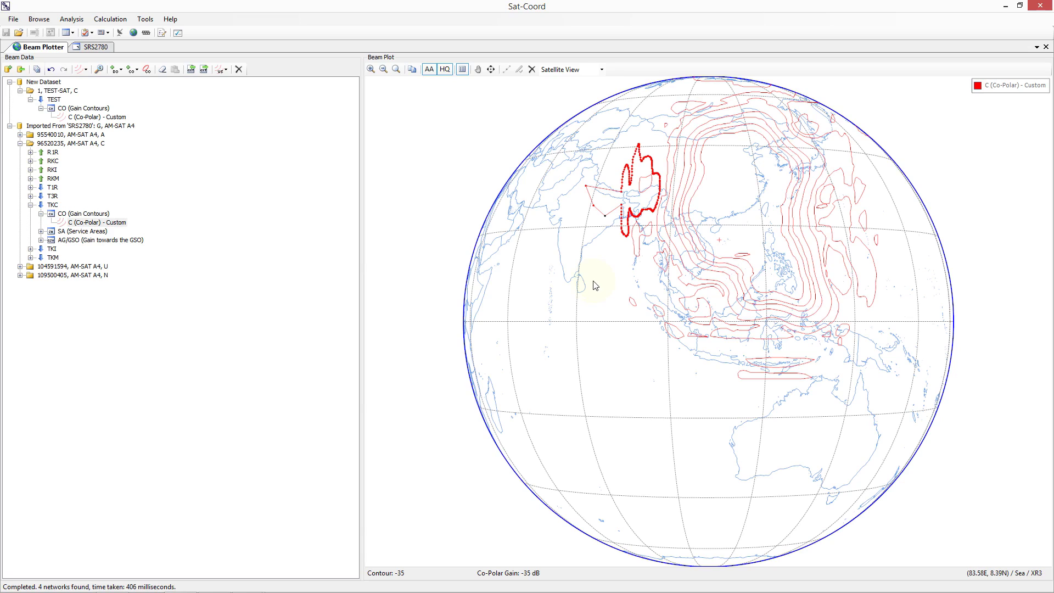
Step: Export TEST-SAT's downlink beam TEST with its custom co-polar contours to a new GIMS database named test on the Desktop
click(104, 118)
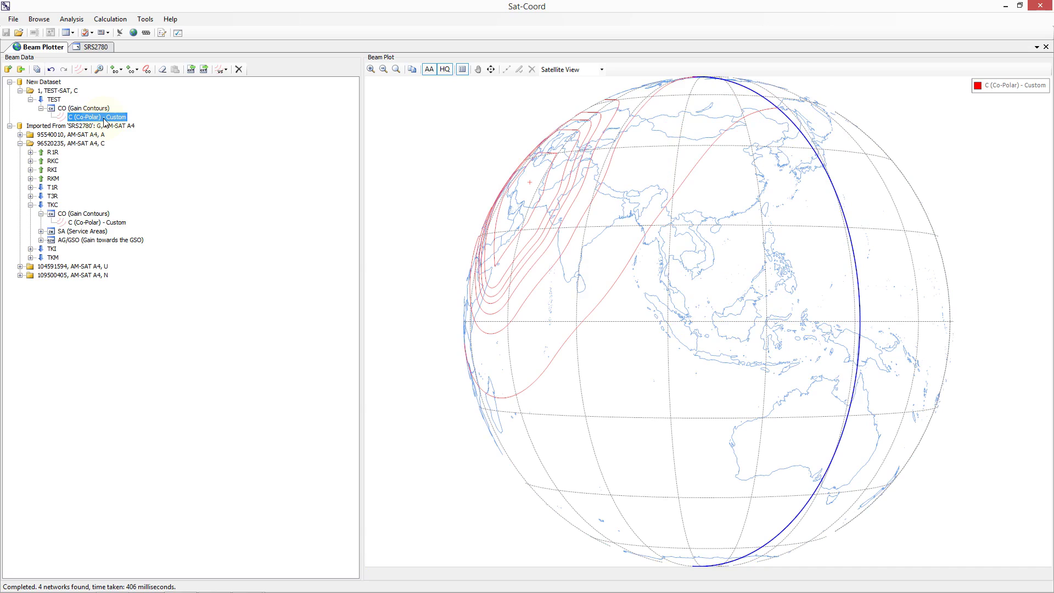
click(60, 92)
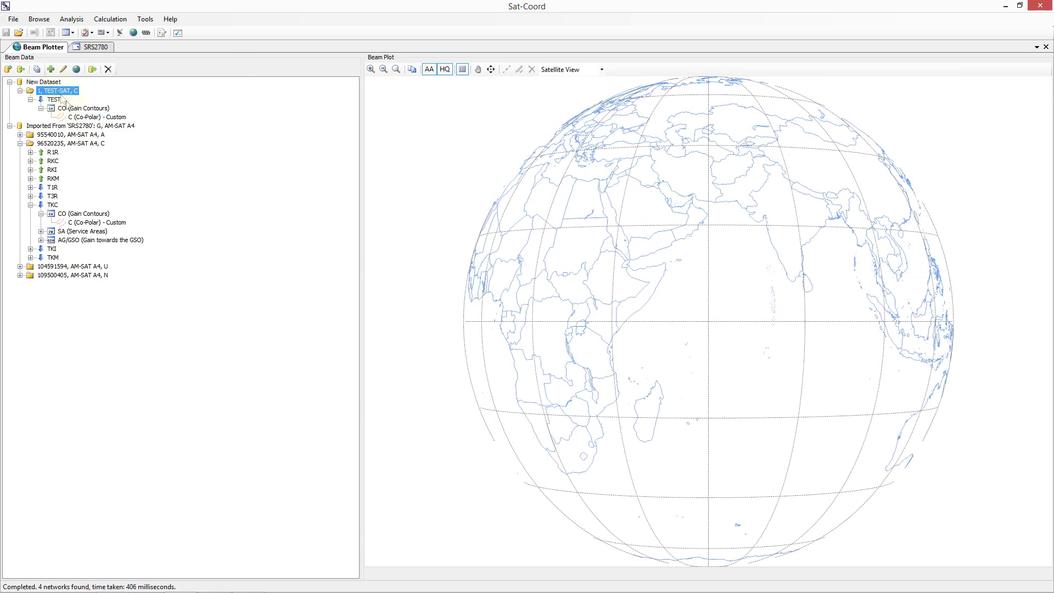
click(84, 118)
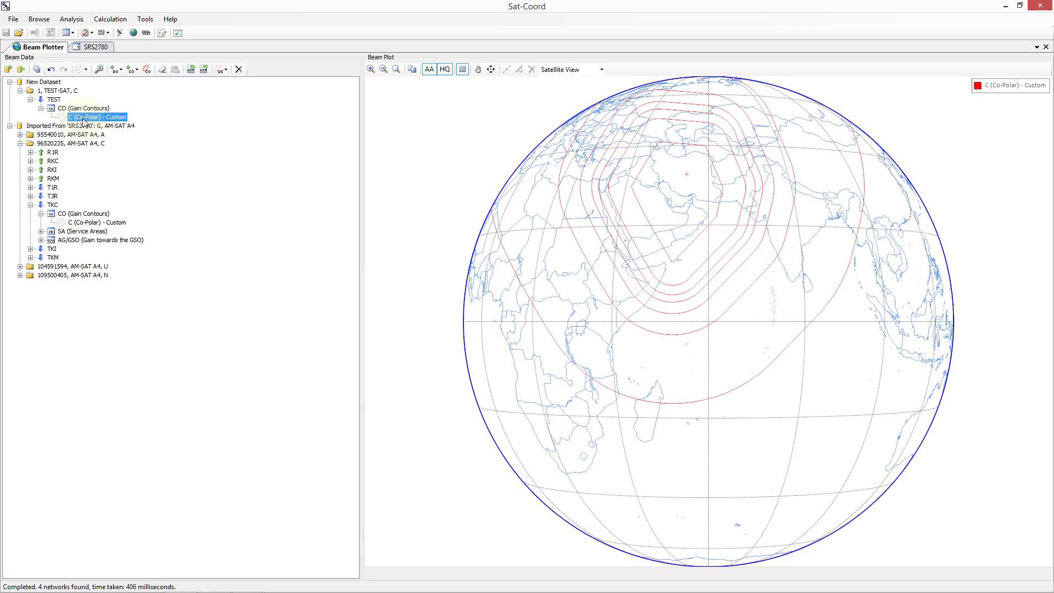
drag(83, 121, 62, 102)
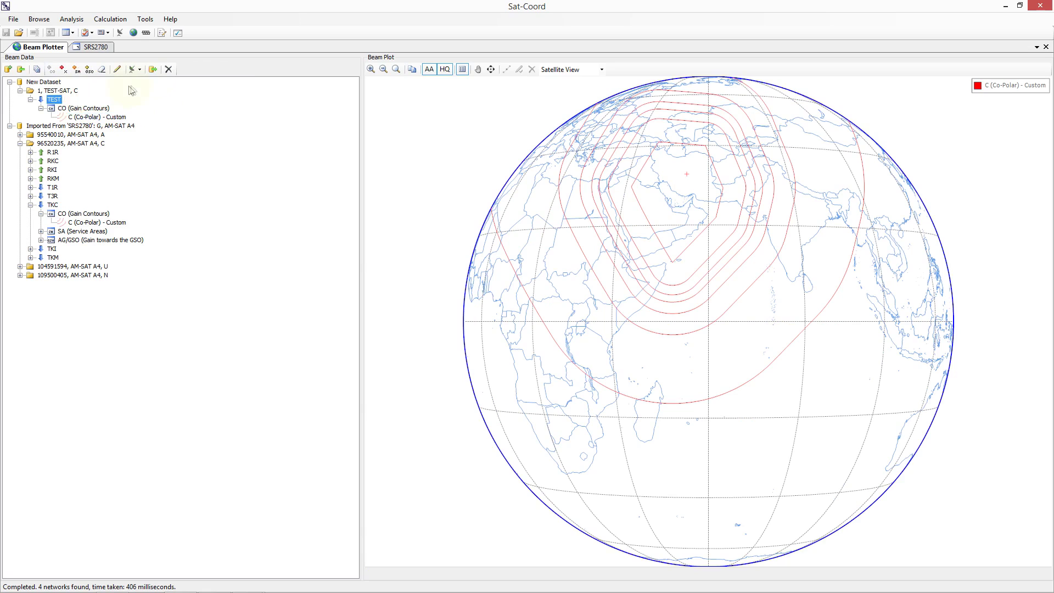
click(154, 70)
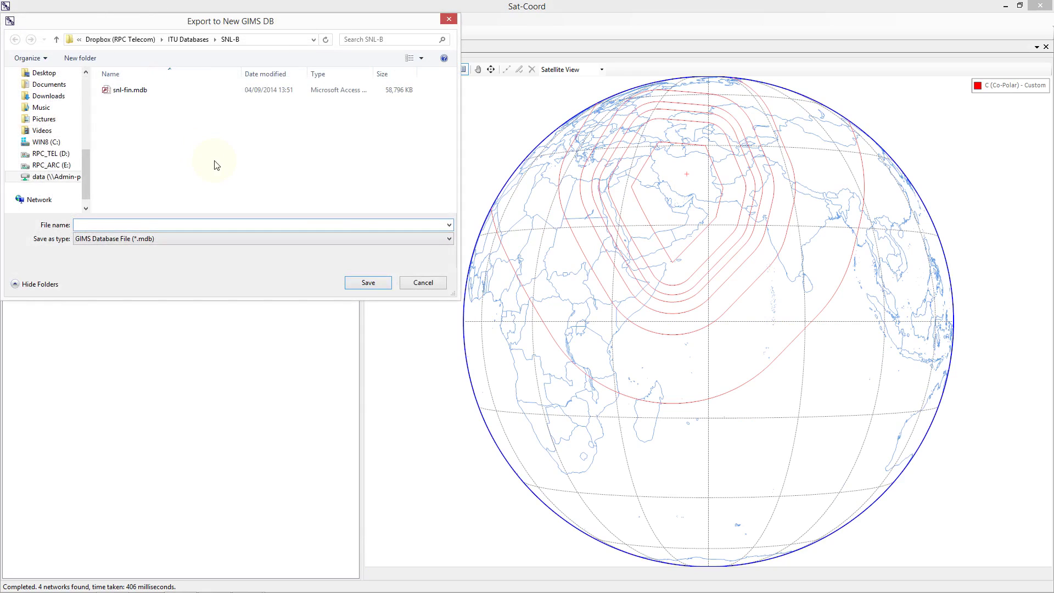
click(53, 77)
click(104, 226)
text(est)
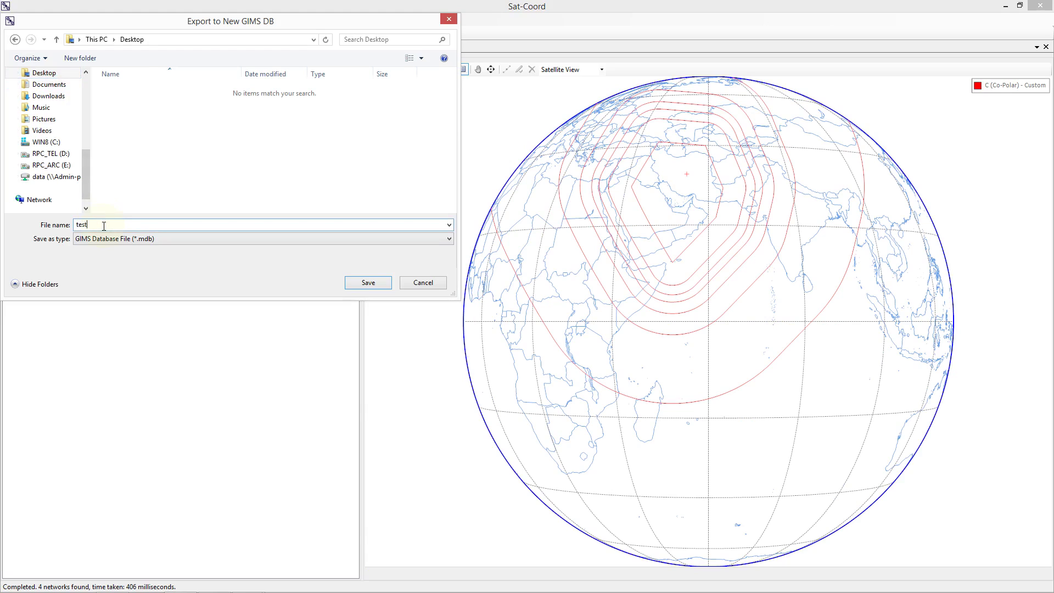
click(365, 285)
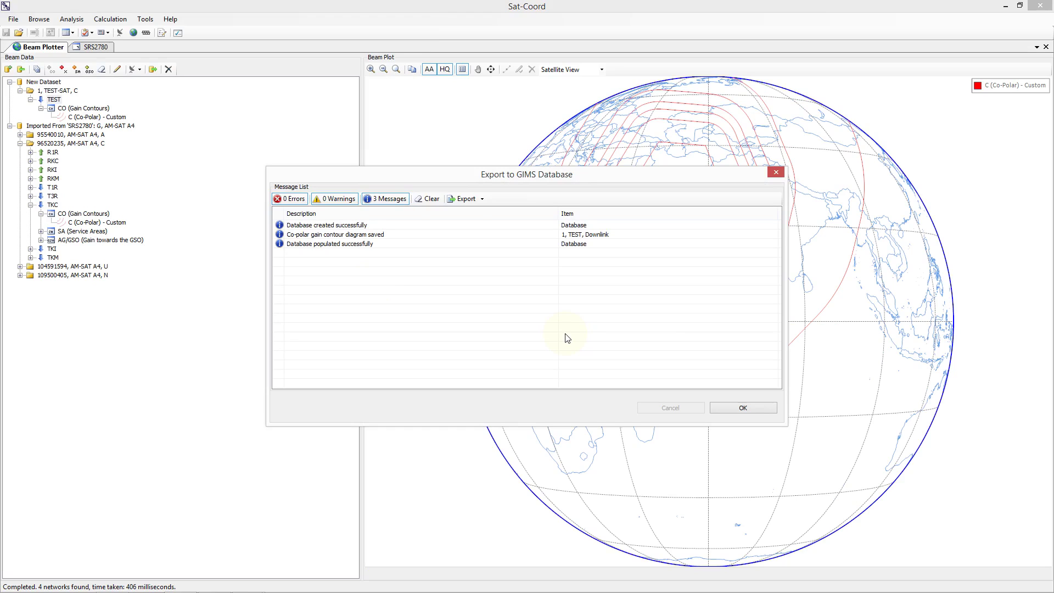
click(742, 407)
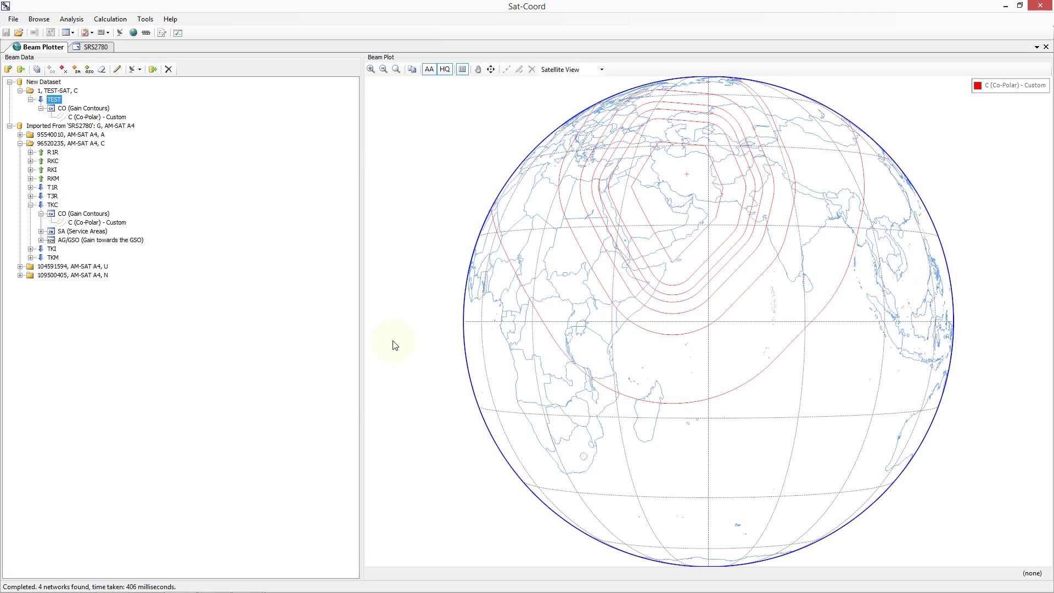
Step: Change the diagram type of the TEST beam's co-polar gain contours in TEST-SAT to GIMS
click(98, 117)
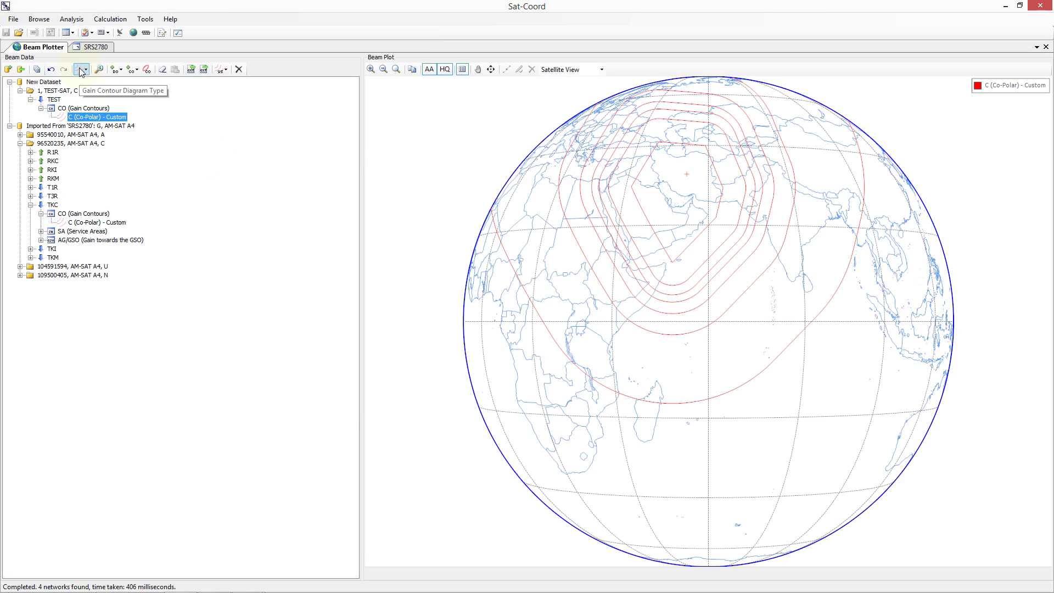
click(81, 70)
click(104, 94)
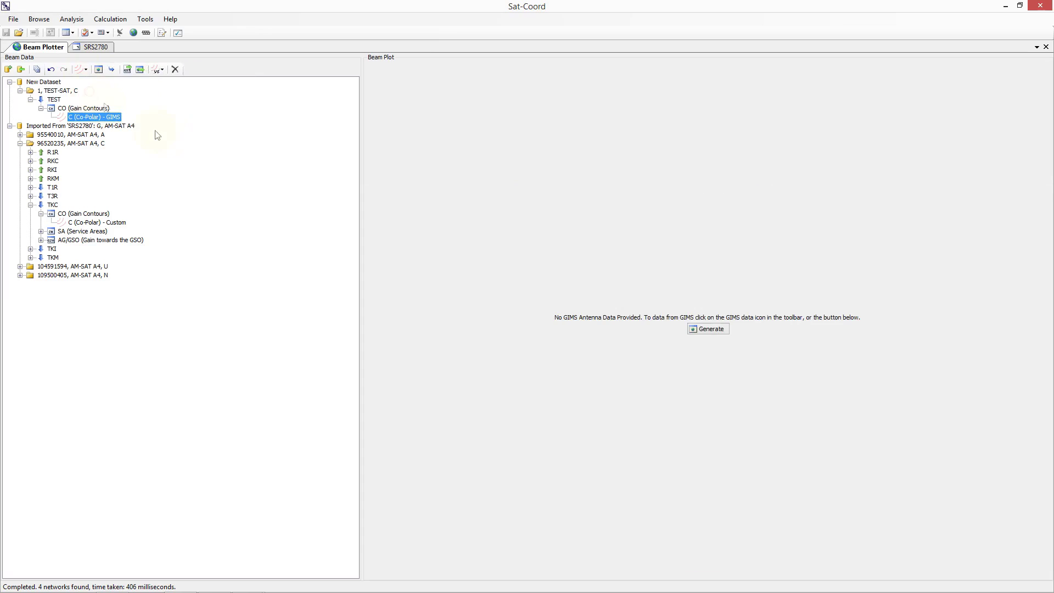
Step: Choose test.mdb on the Desktop as the GIMS database for the TEST beam's co-polar contours
click(98, 69)
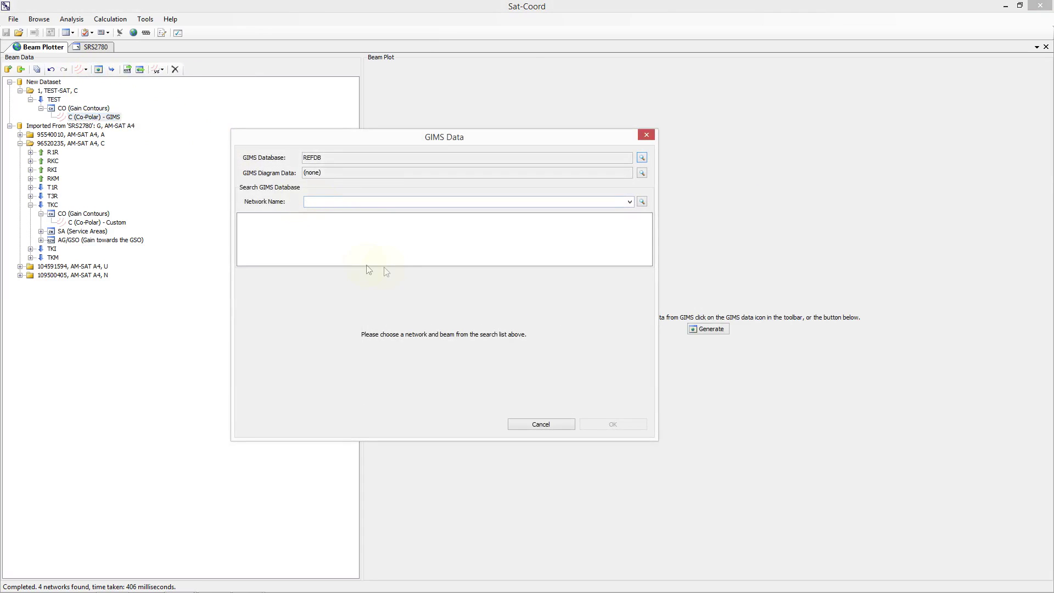
click(642, 157)
click(575, 378)
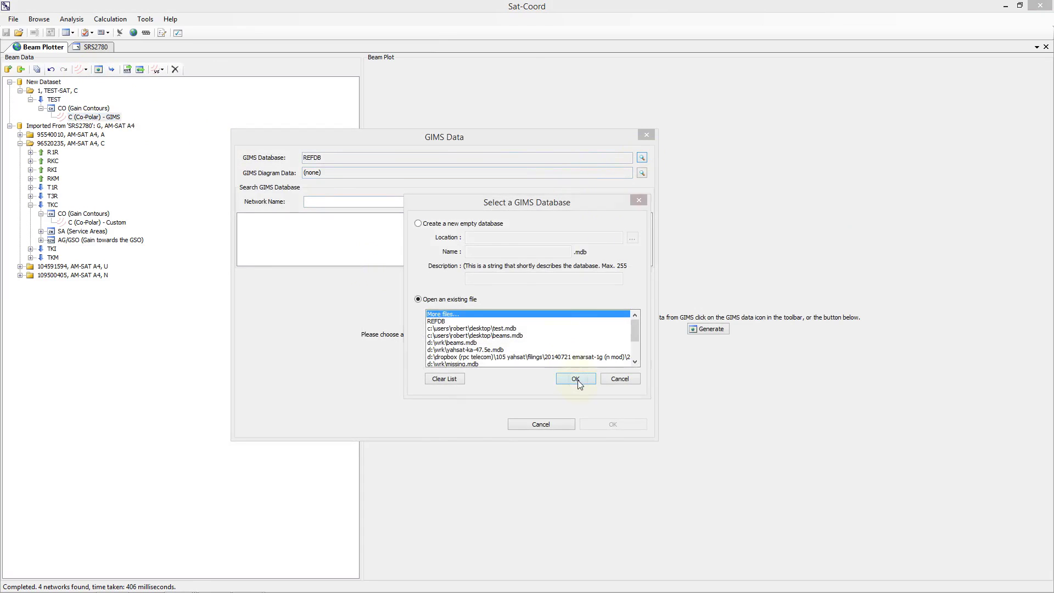
click(543, 288)
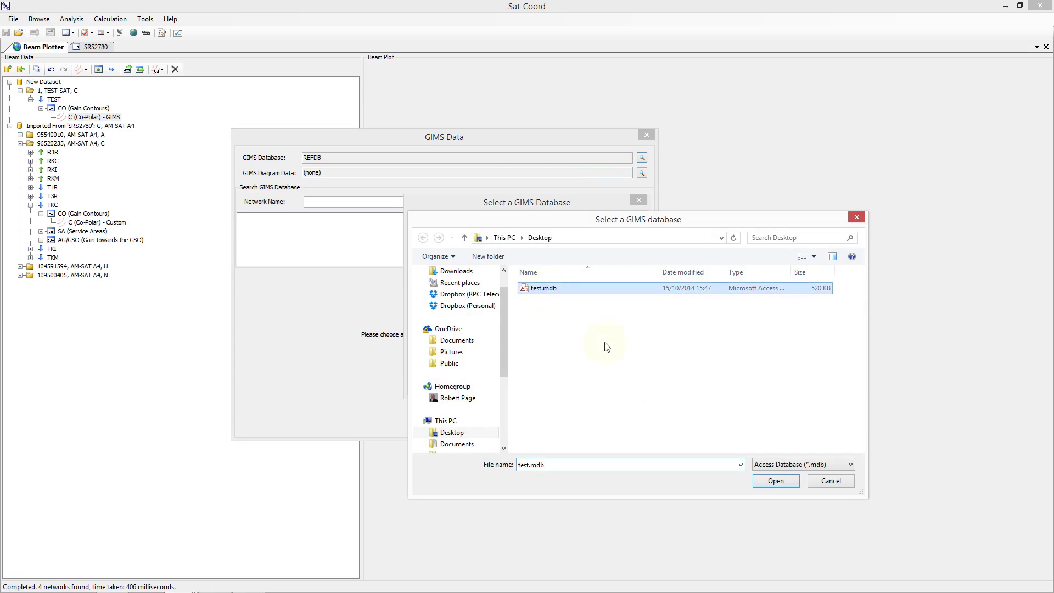
click(774, 481)
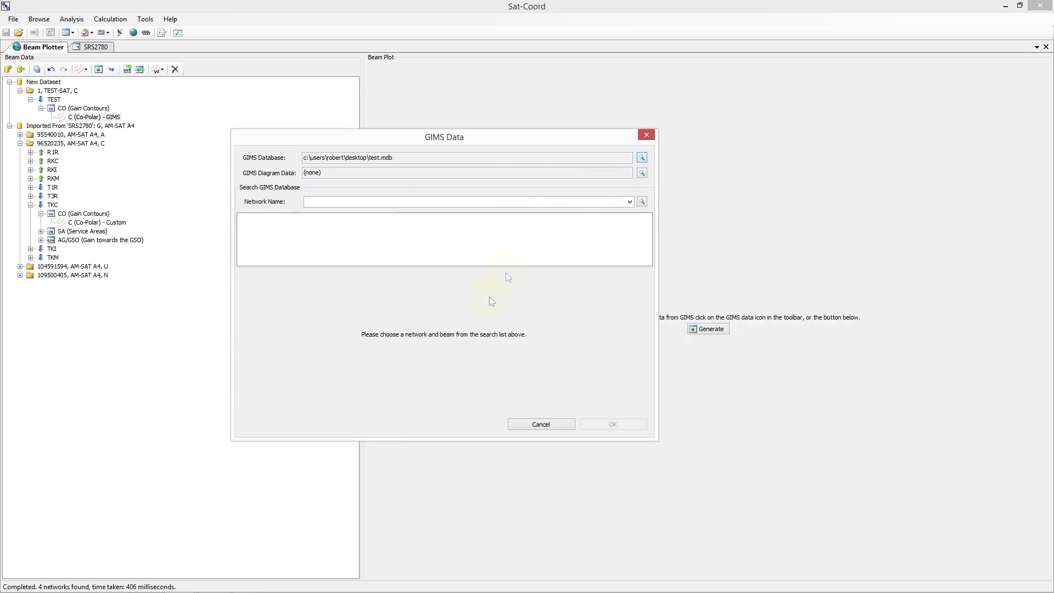
Step: Find the TEST-SAT network in the GIMS database and assign its downlink beam TEST as the co-polar diagram data
click(629, 202)
click(412, 211)
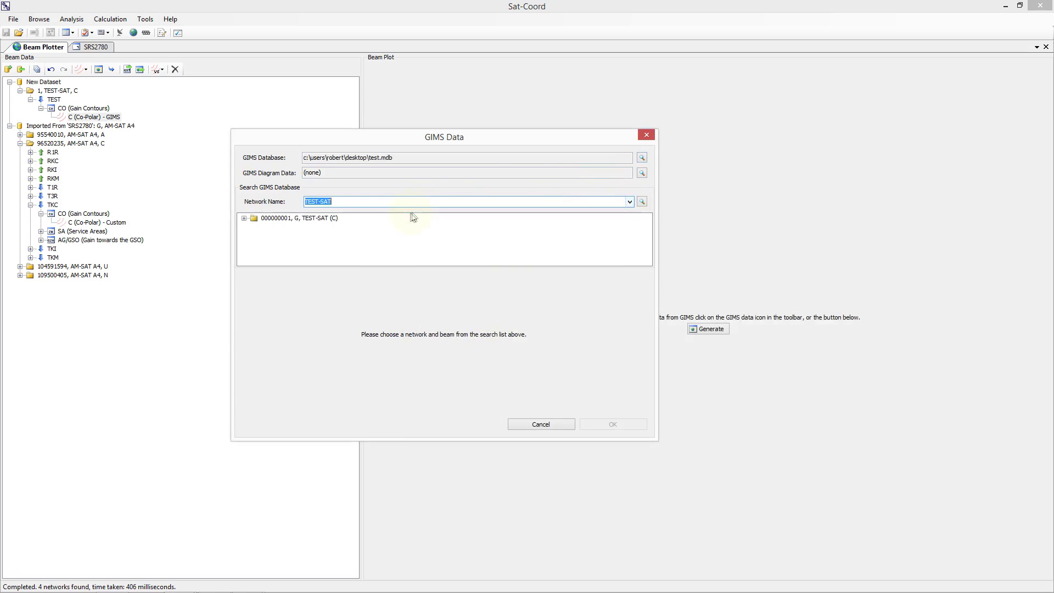
click(244, 218)
click(277, 227)
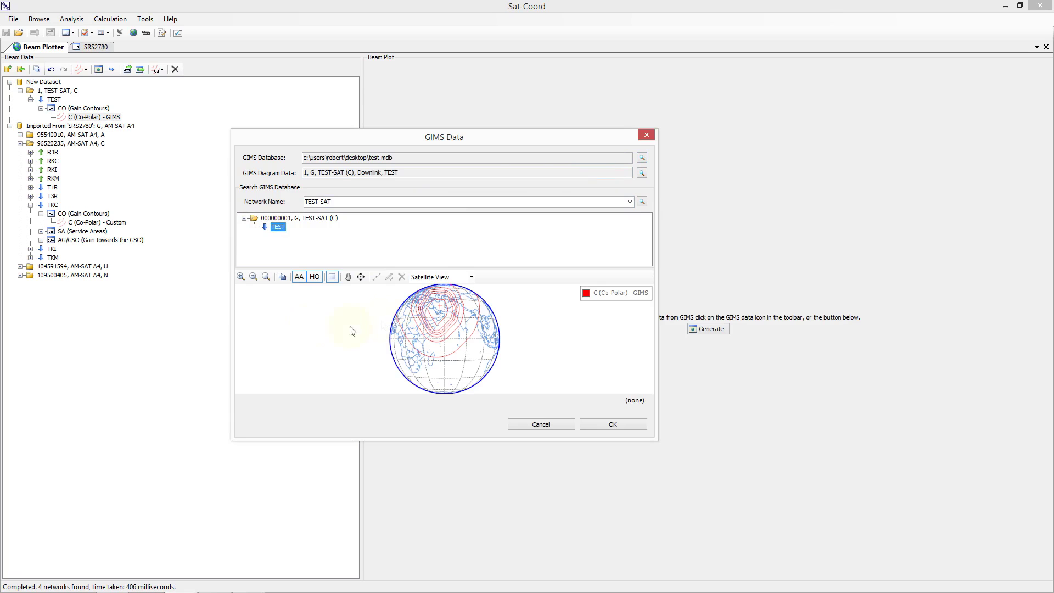
click(590, 425)
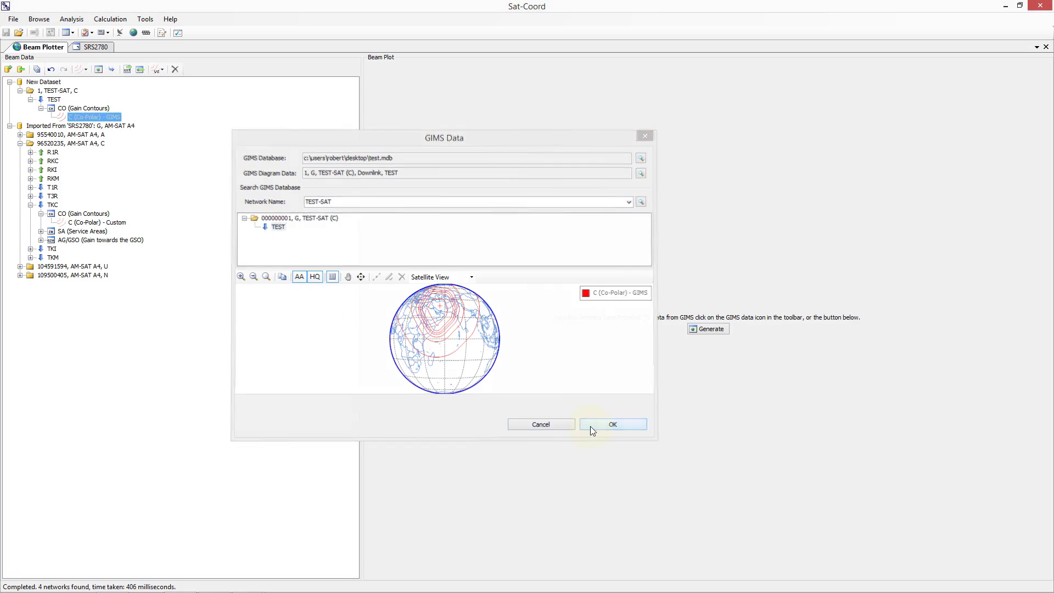